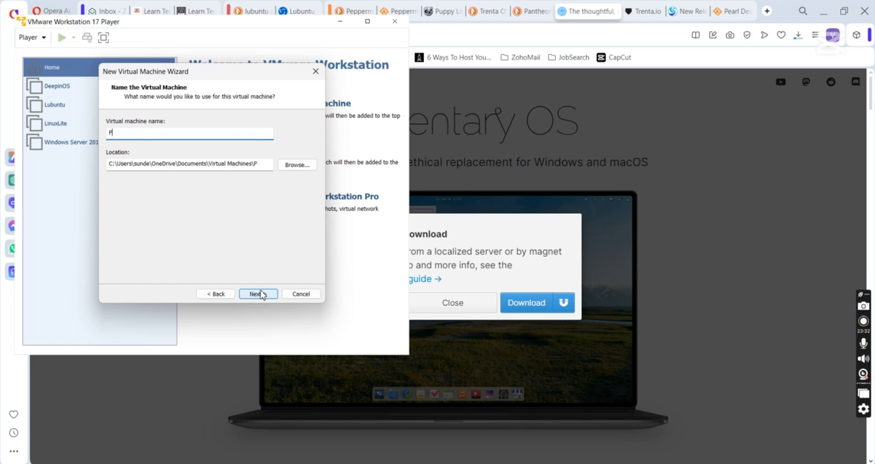
Name the new VM 'PepperMint', keep the 20 GB disk and finish the wizard
type("erMint")
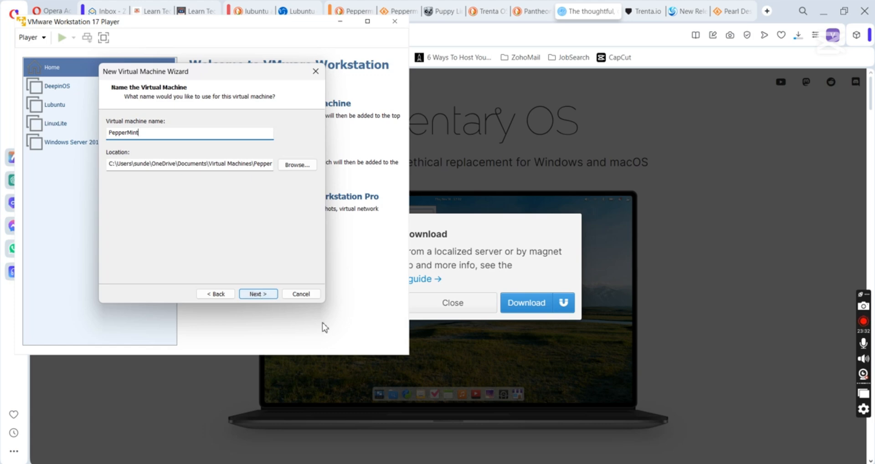
left_click(259, 295)
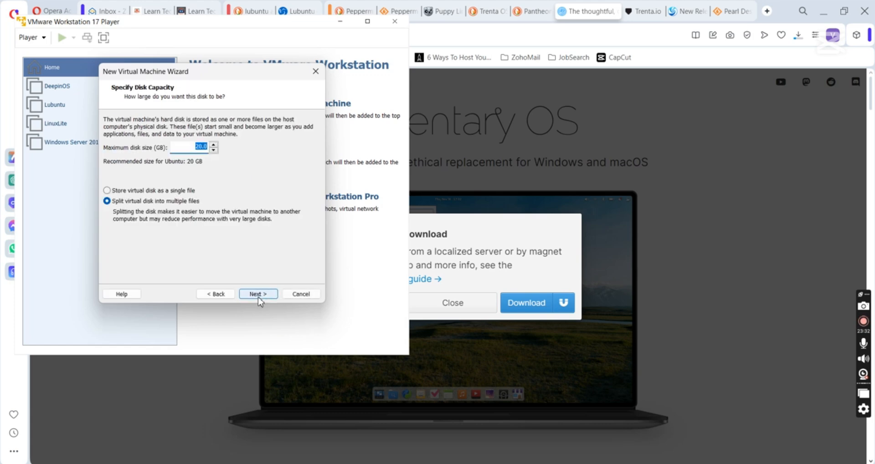
left_click(259, 295)
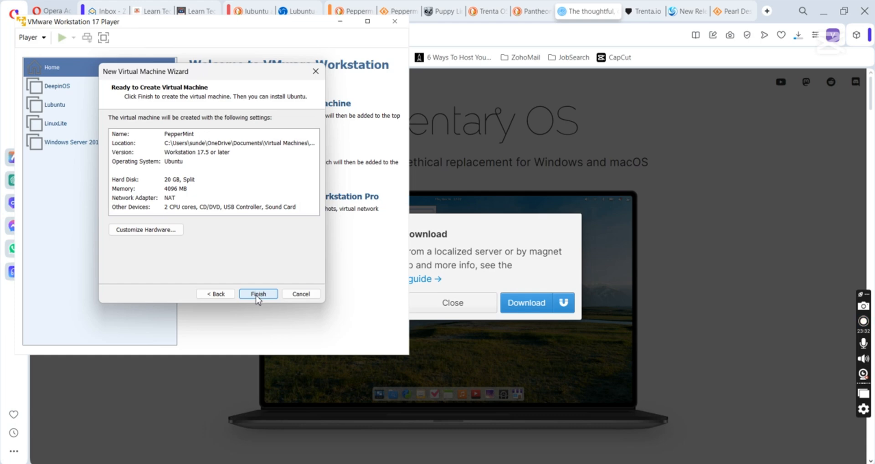
left_click(258, 294)
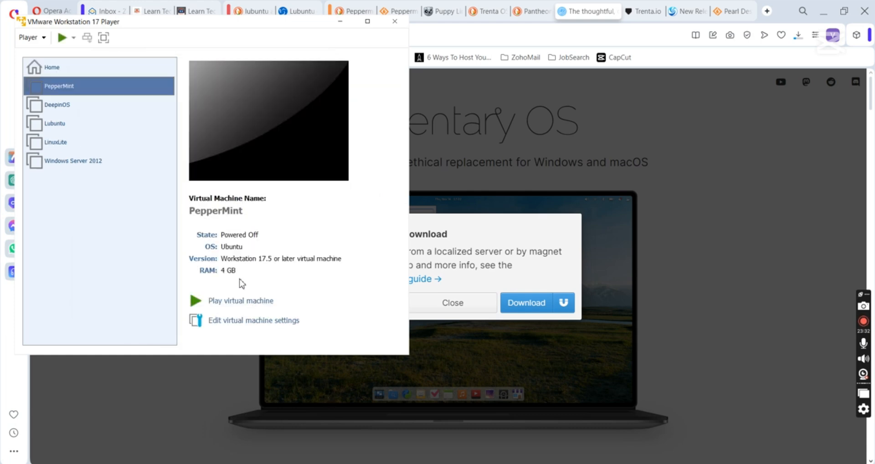
Power on PepperMint, clear the desktop, maximize the VM window and boot PeppermintOS (amd64)
left_click(241, 301)
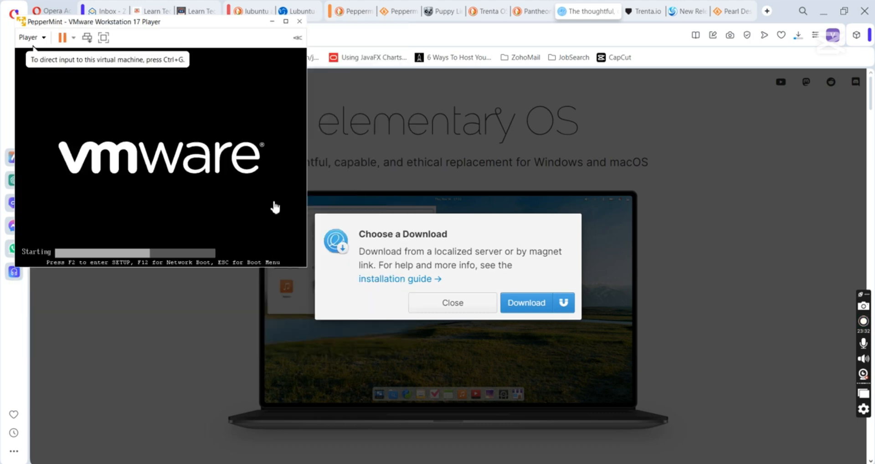
left_click(824, 12)
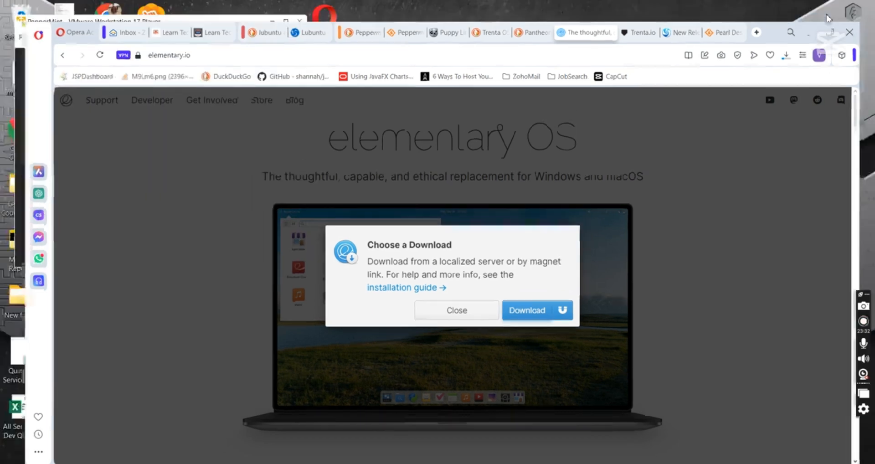
left_click(714, 84)
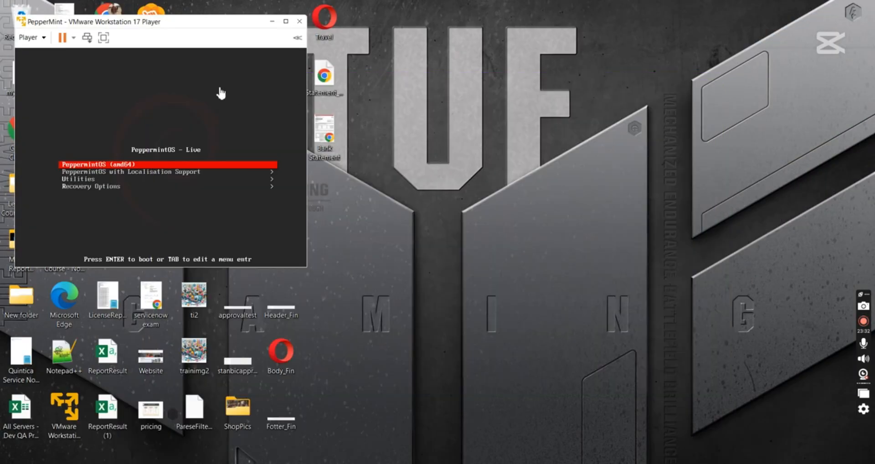
left_click(286, 22)
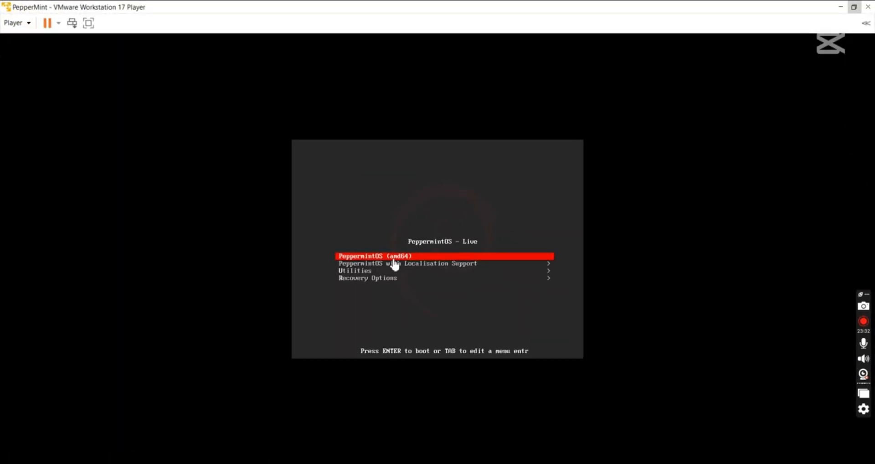
left_click(393, 264)
key("Return")
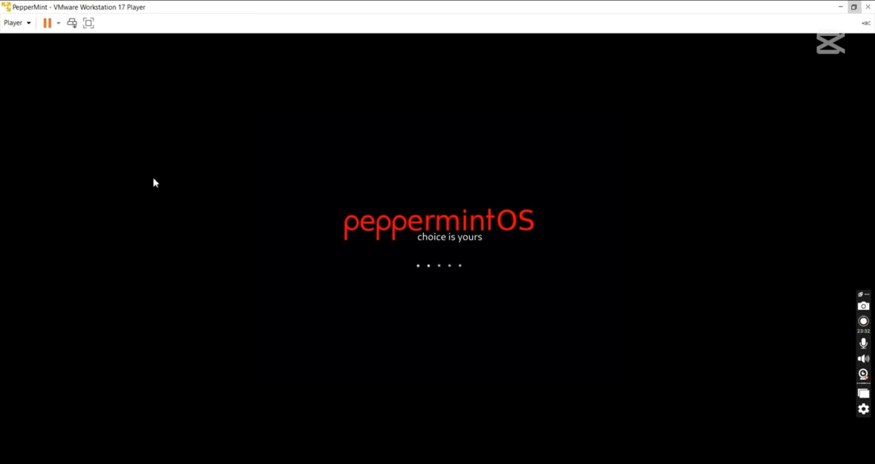
Switch the VM to full screen and close the Welcome to Peppermint window
left_click(88, 23)
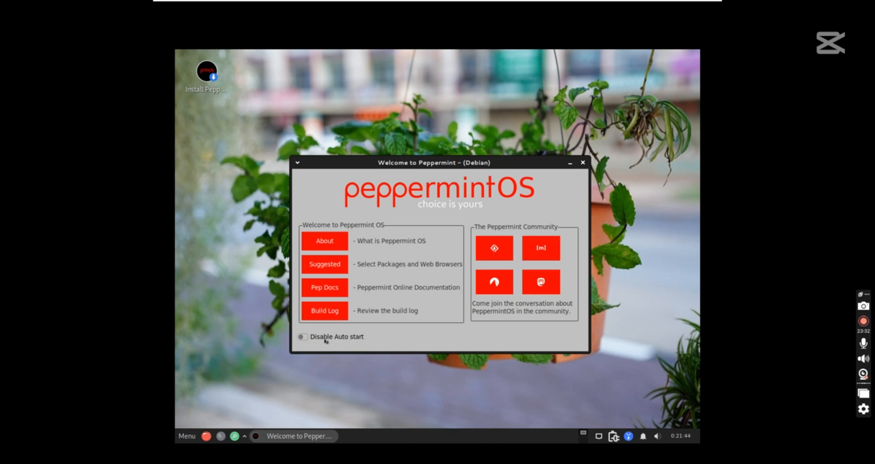
left_click(583, 163)
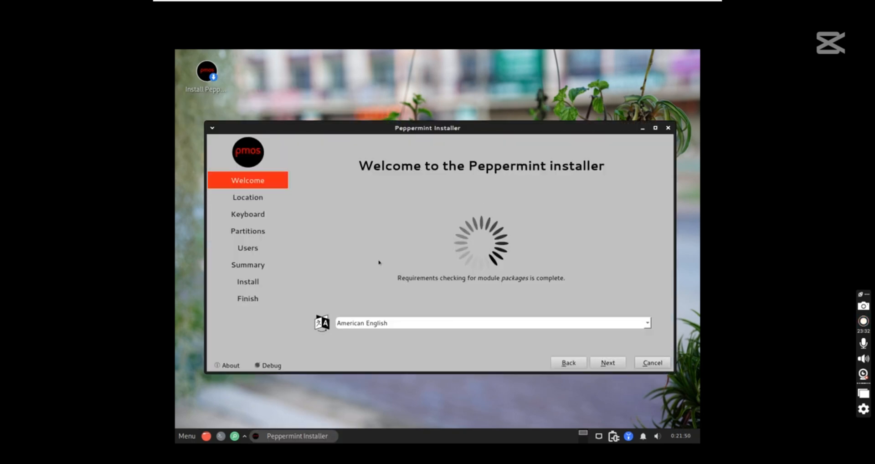
Accept American English, Asia/Dubai time zone, English (US) keyboard and erase-disk ext4 partitioning
left_click(609, 364)
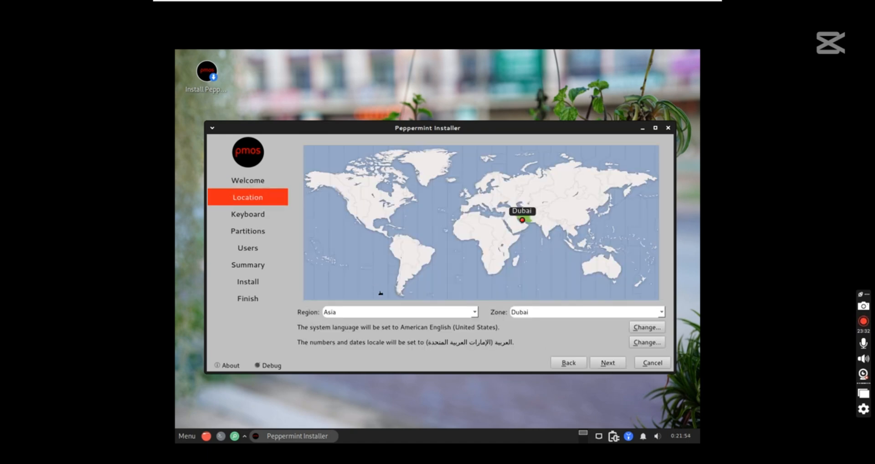
left_click(604, 365)
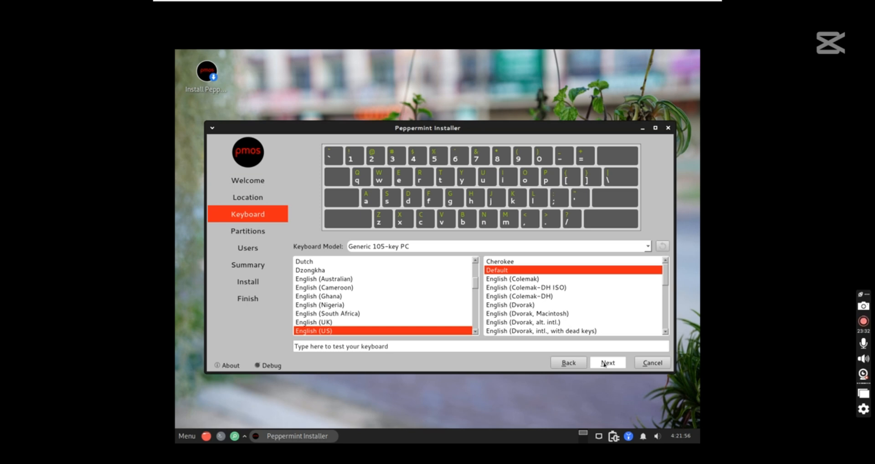
left_click(604, 364)
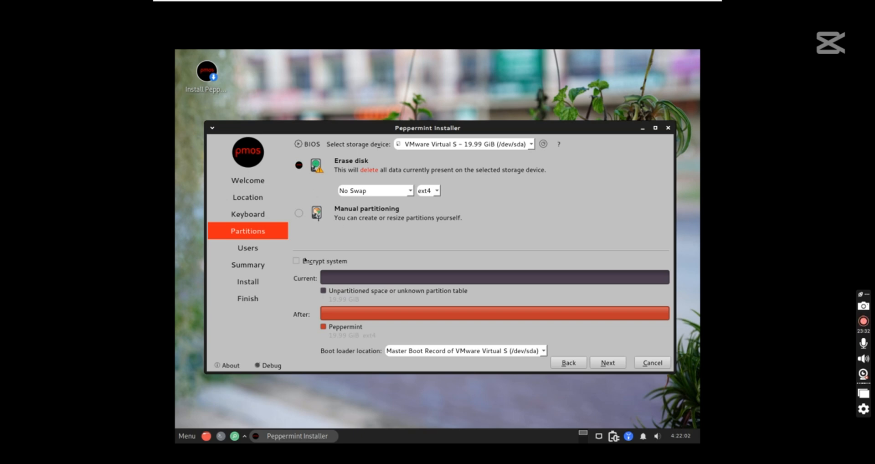
left_click(604, 363)
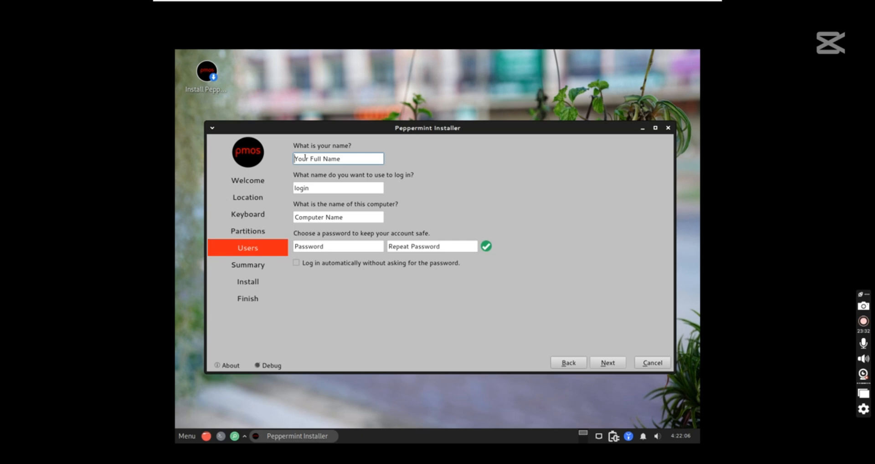
Enter the user name and a matching account password, then start installing from the Summary page
type("lear")
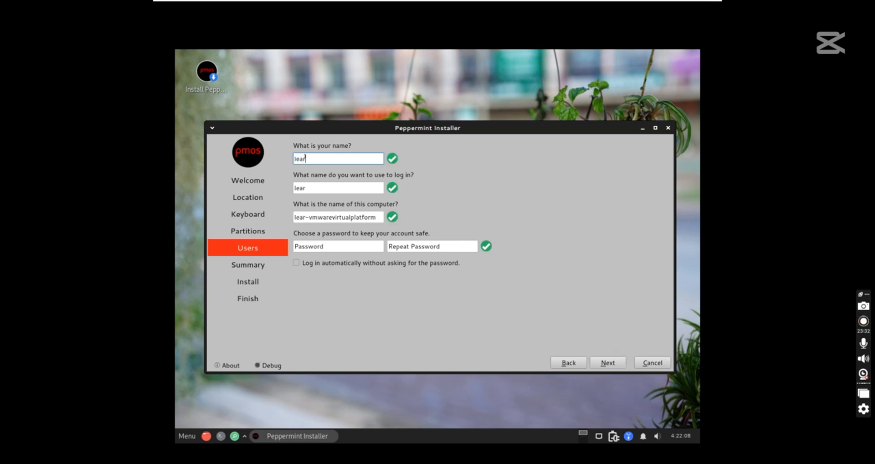
type("ntec")
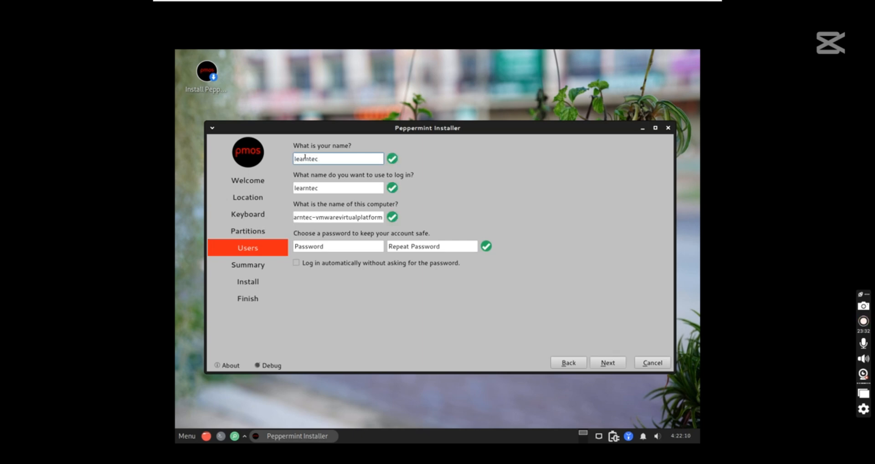
type("h")
left_click(331, 249)
type("123")
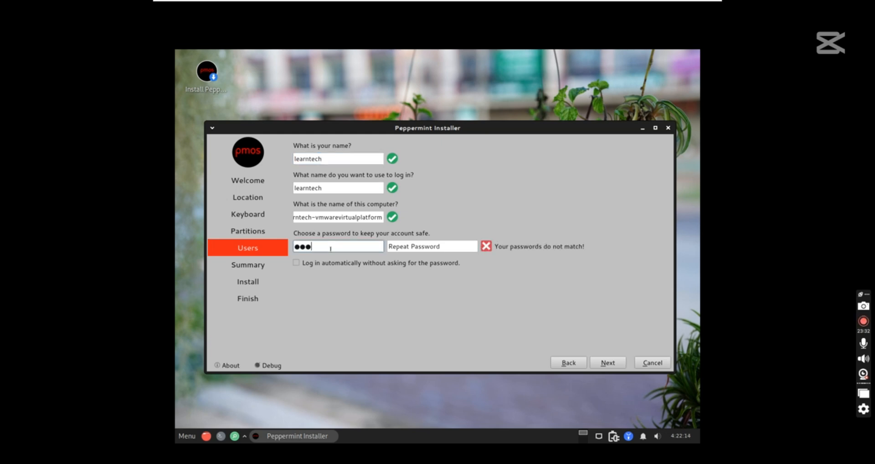
left_click(403, 245)
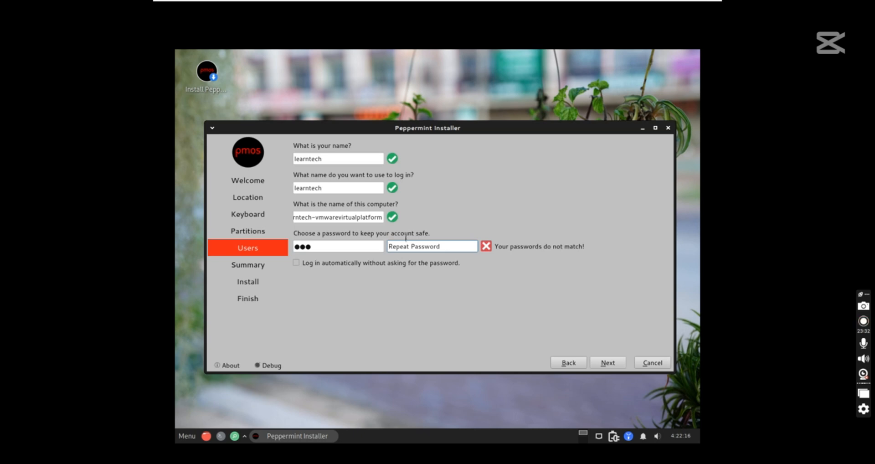
type("123")
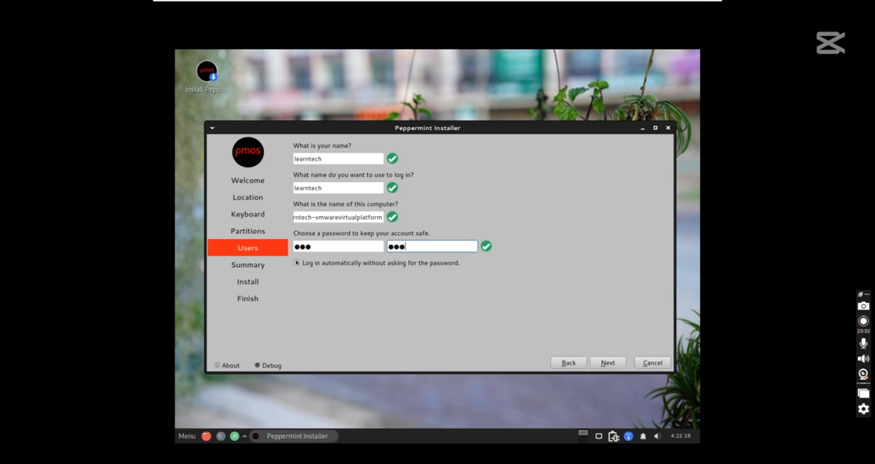
left_click(296, 262)
left_click(608, 362)
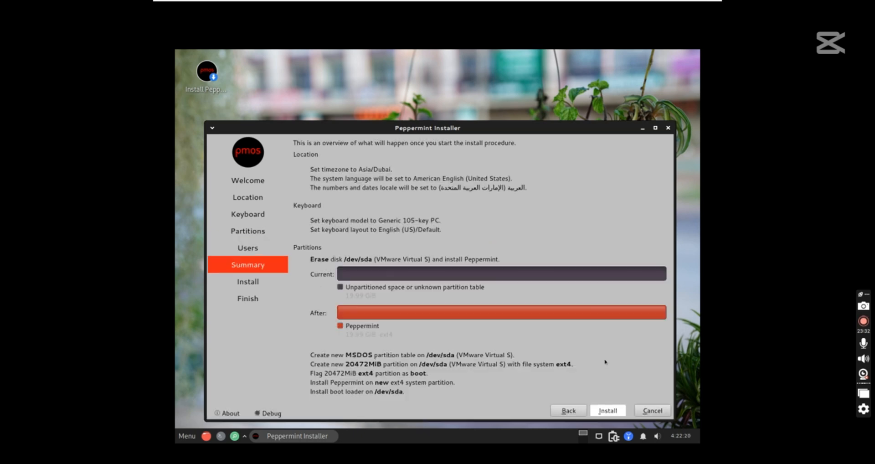
left_click(607, 410)
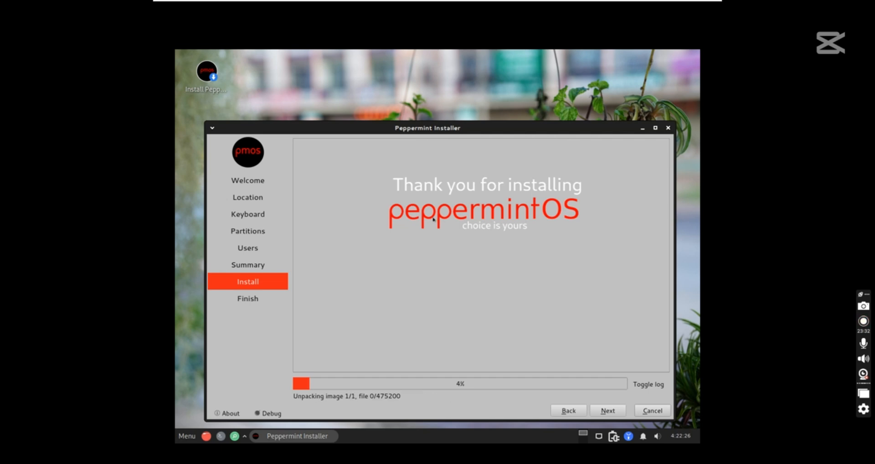
Browse the applications menu, then open and close a terminal to bring the installer back
left_click(186, 436)
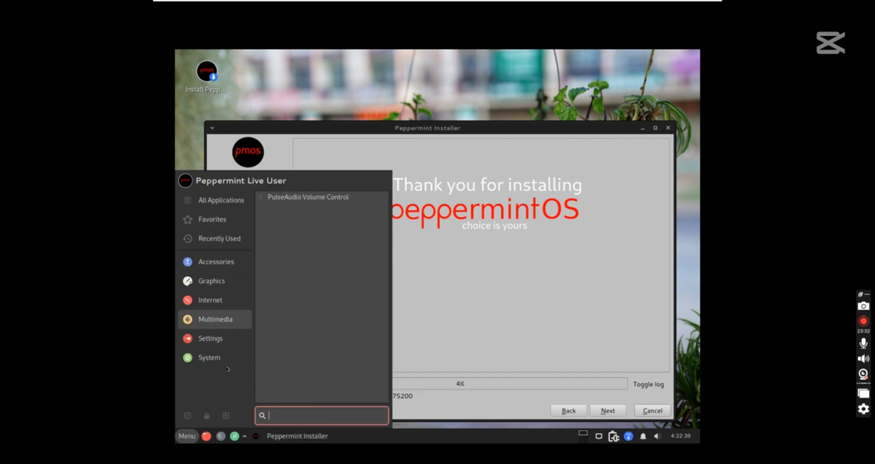
mouse_move(216, 342)
mouse_move(221, 307)
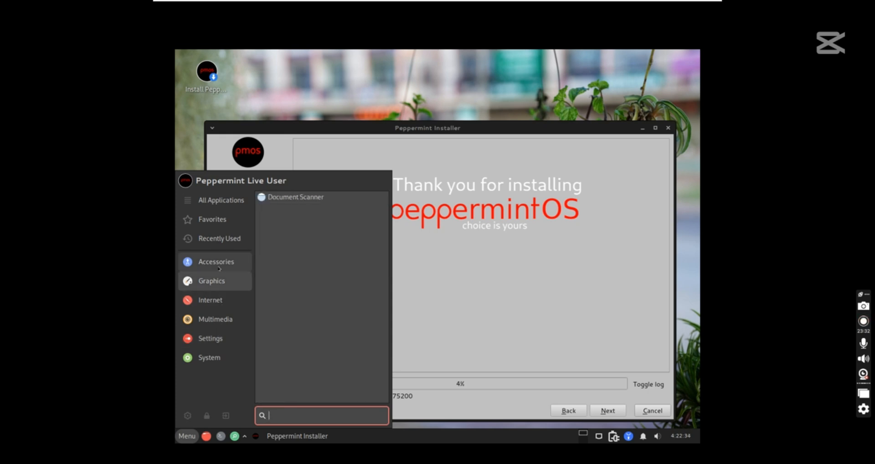
mouse_move(219, 269)
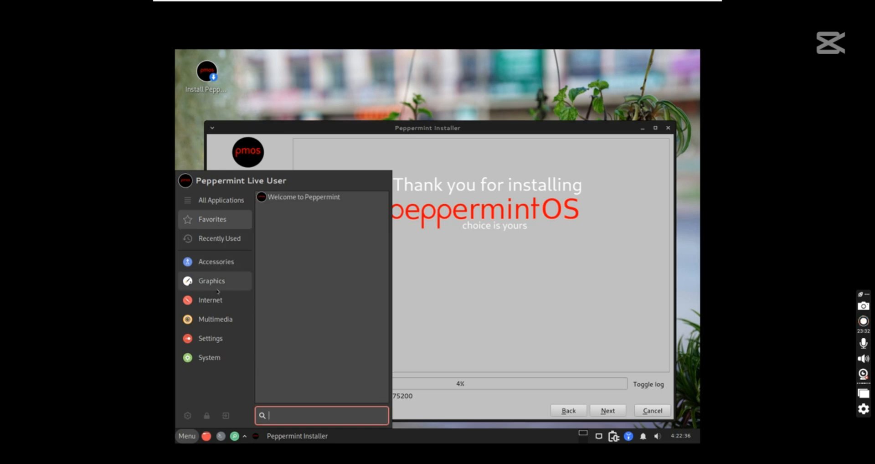
mouse_move(219, 326)
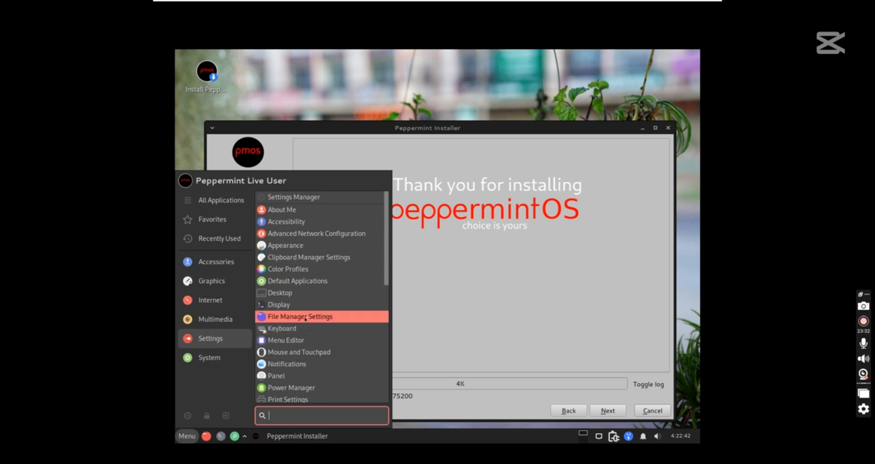
left_click(313, 96)
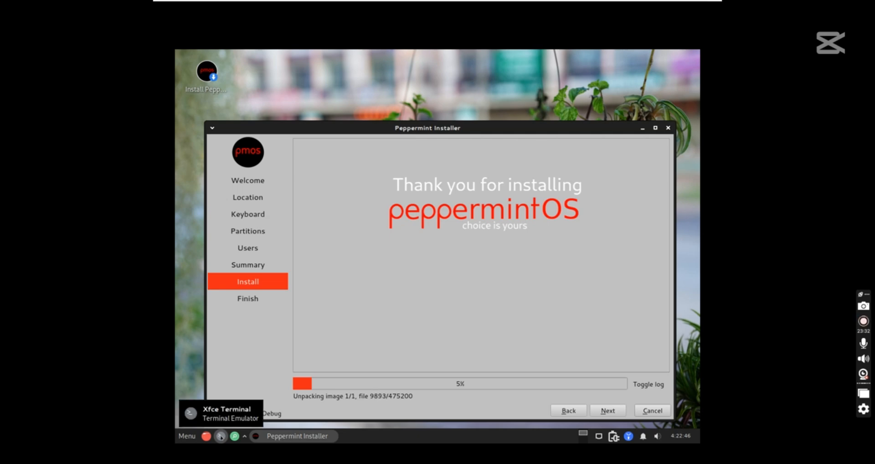
left_click(221, 436)
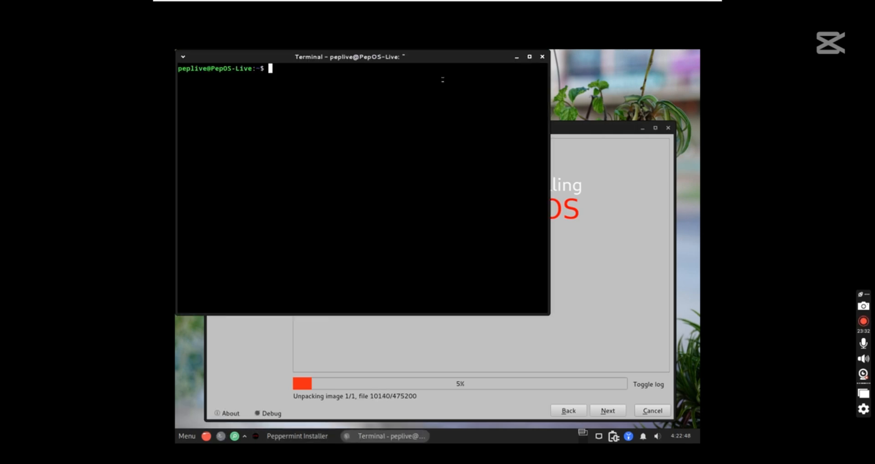
left_click(542, 57)
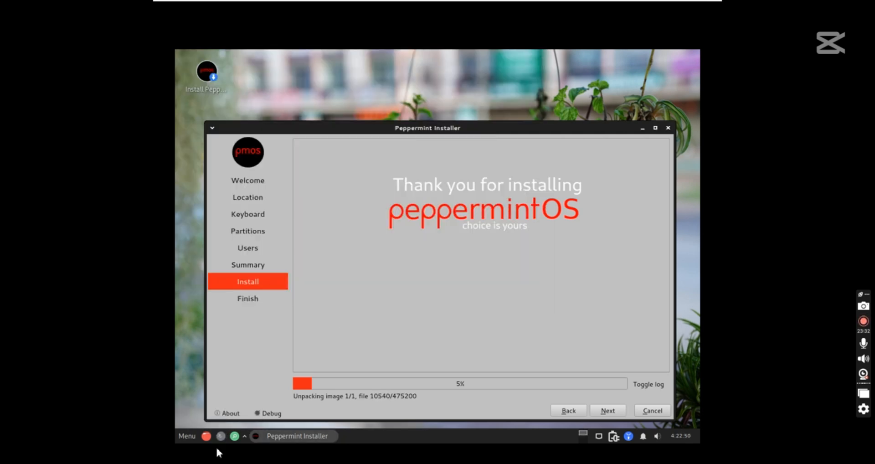
left_click(206, 437)
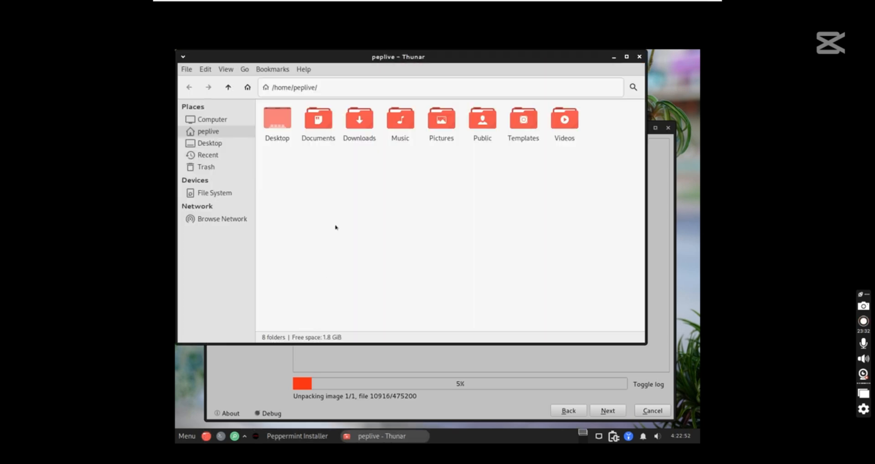
left_click(203, 194)
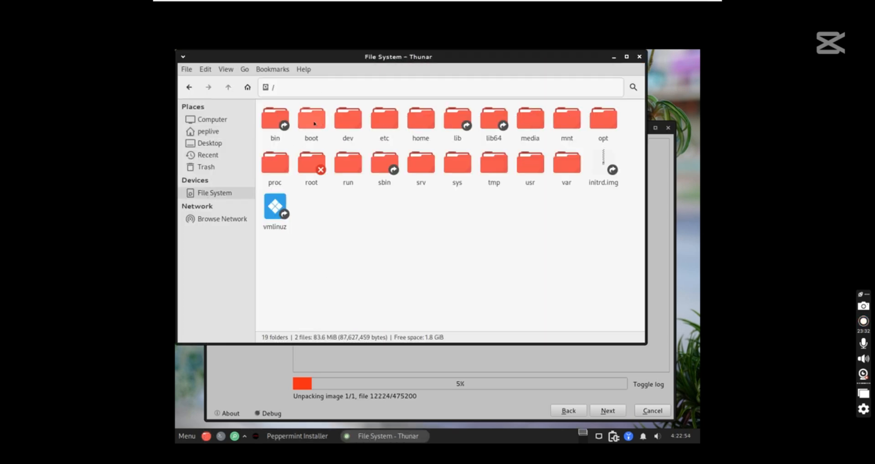
left_click(209, 220)
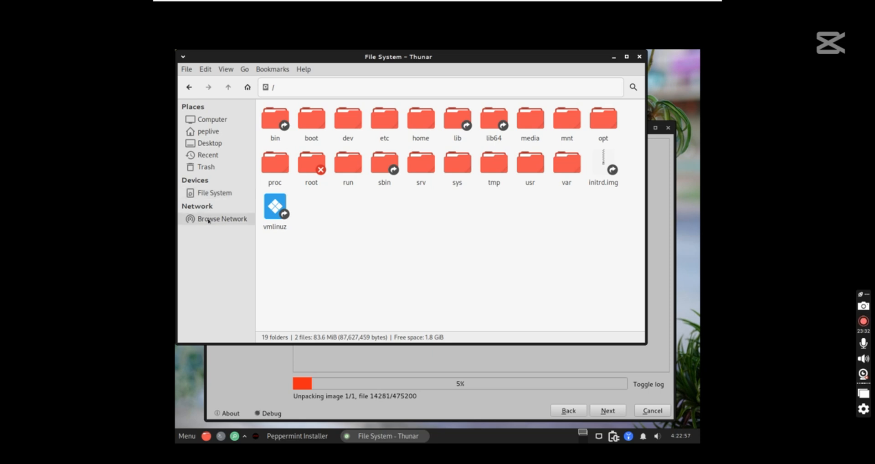
left_click(210, 195)
left_click(230, 128)
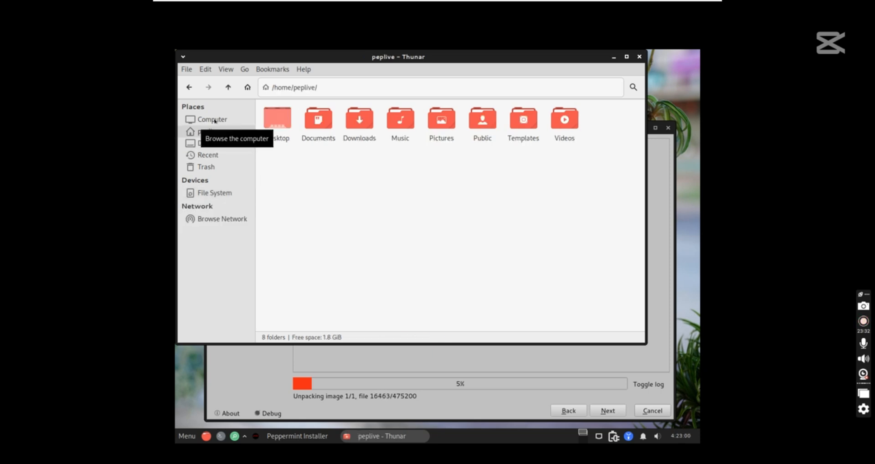
left_click(215, 119)
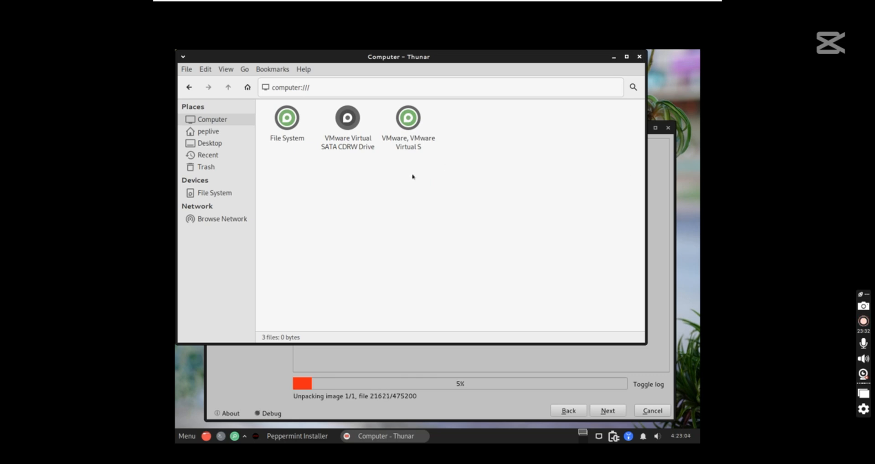
left_click(412, 120)
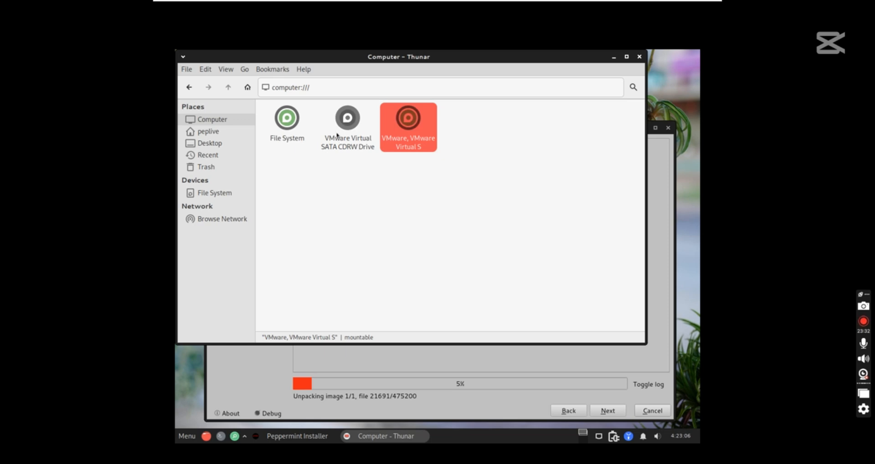
left_click(347, 116)
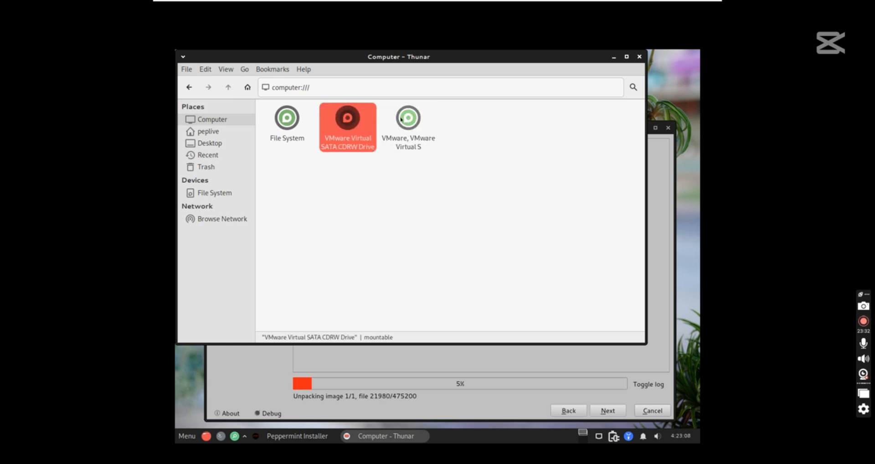
left_click(408, 121)
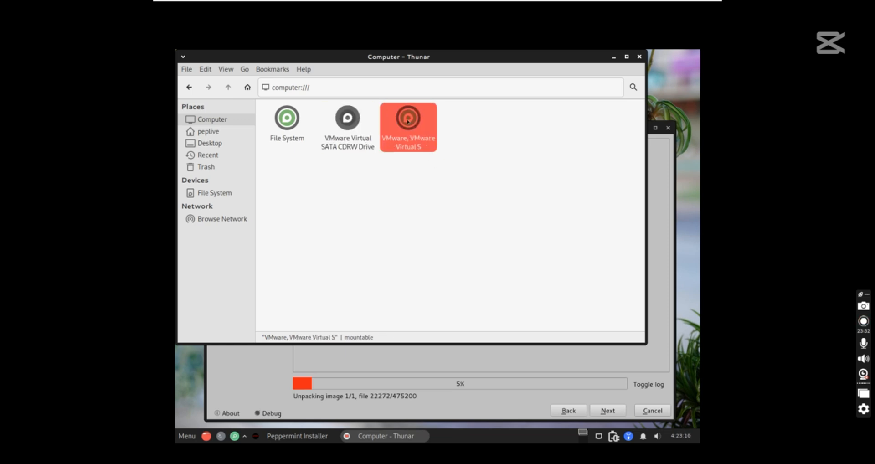
right_click(408, 121)
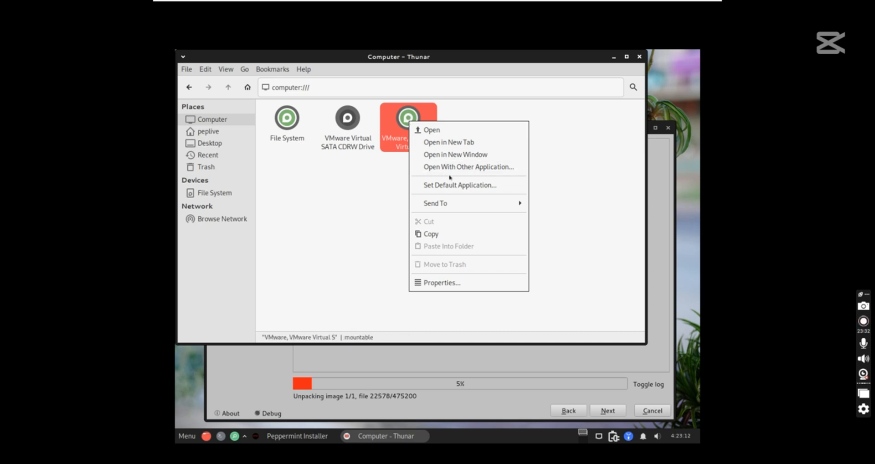
left_click(549, 182)
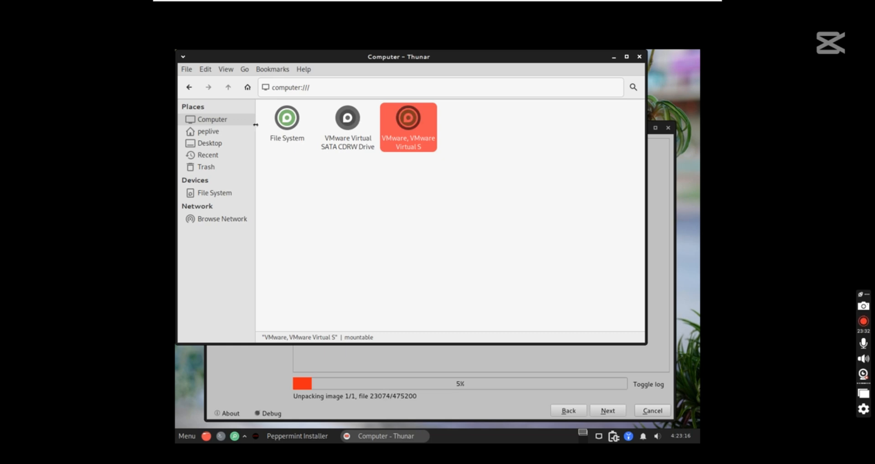
left_click(341, 121)
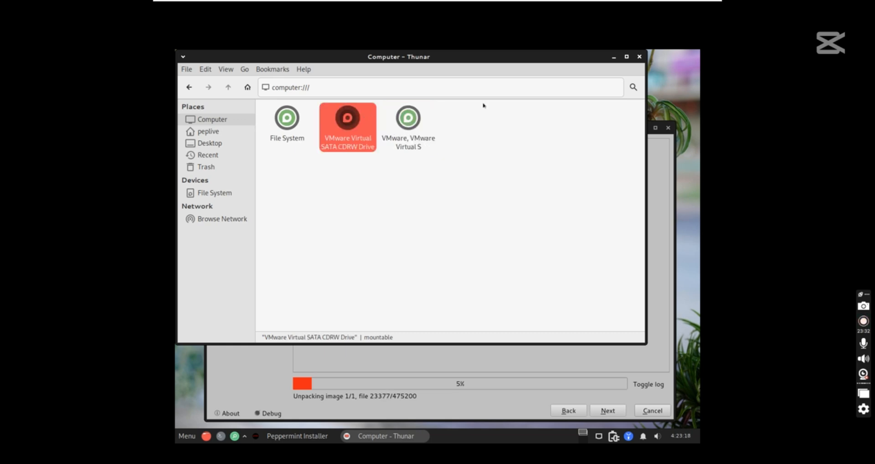
left_click(640, 56)
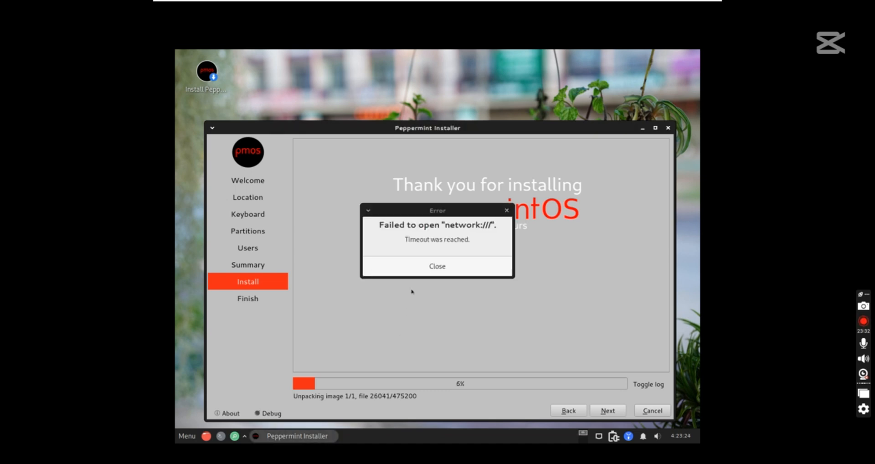
left_click(437, 266)
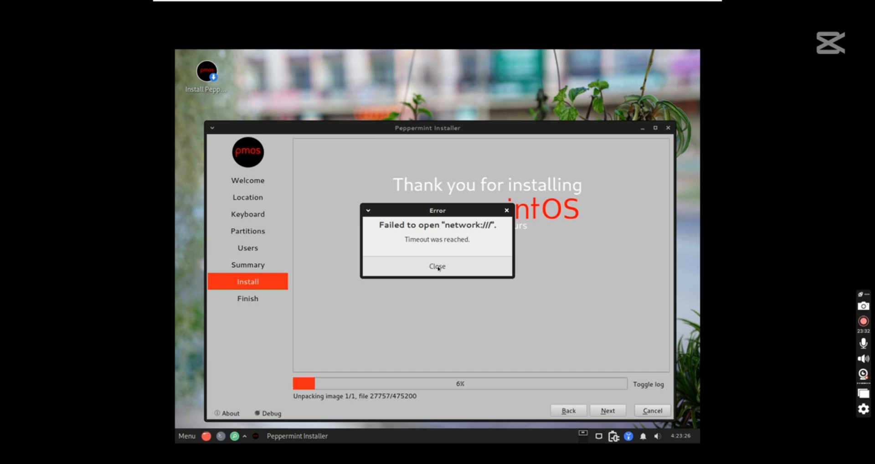
left_click(438, 267)
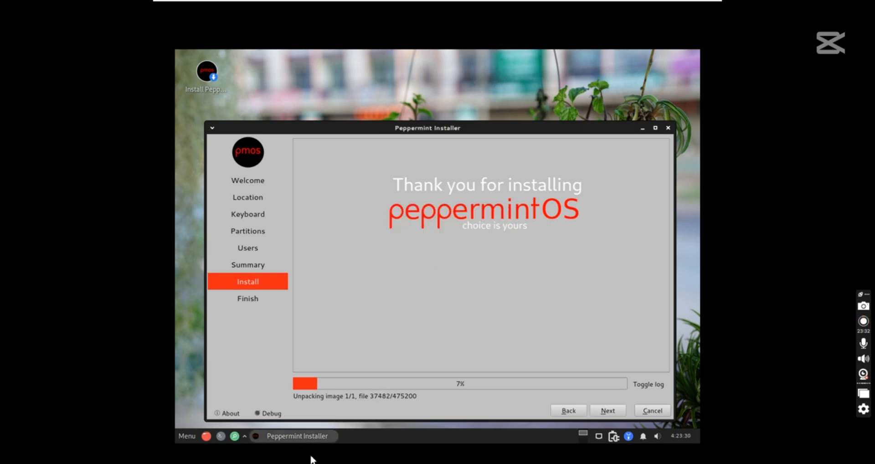
left_click(186, 437)
left_click(219, 363)
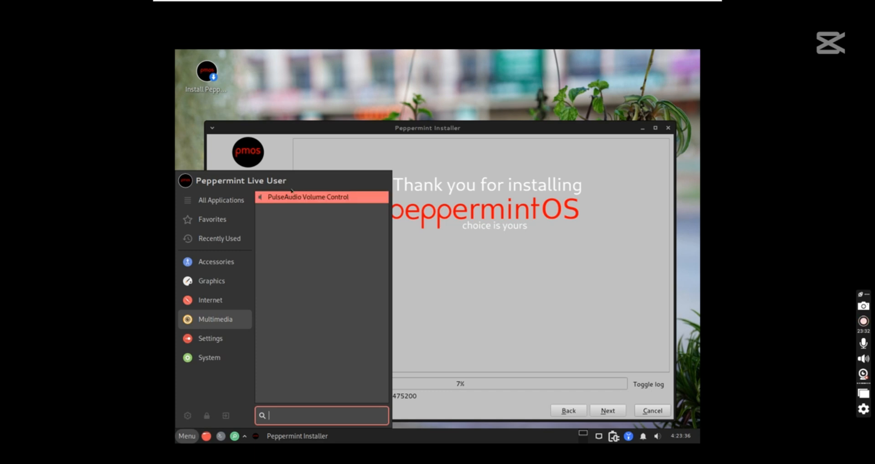
mouse_move(210, 300)
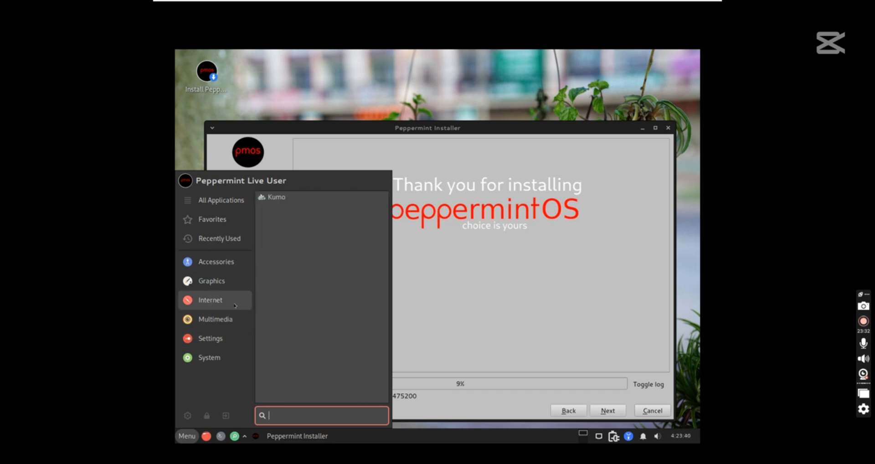
mouse_move(214, 337)
mouse_move(214, 360)
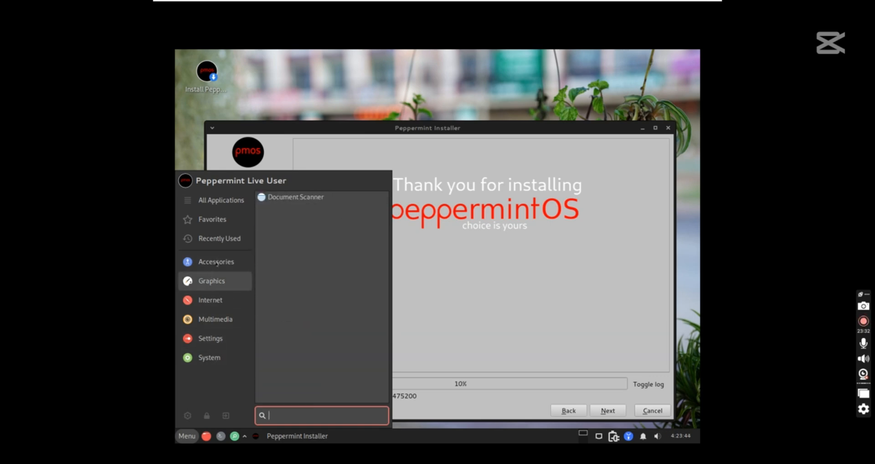
mouse_move(222, 238)
mouse_move(220, 206)
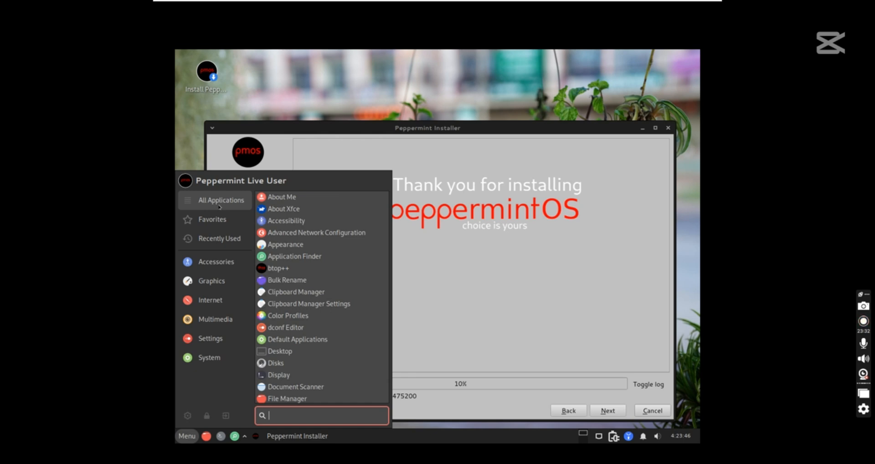
scroll(299, 337, "down", 8)
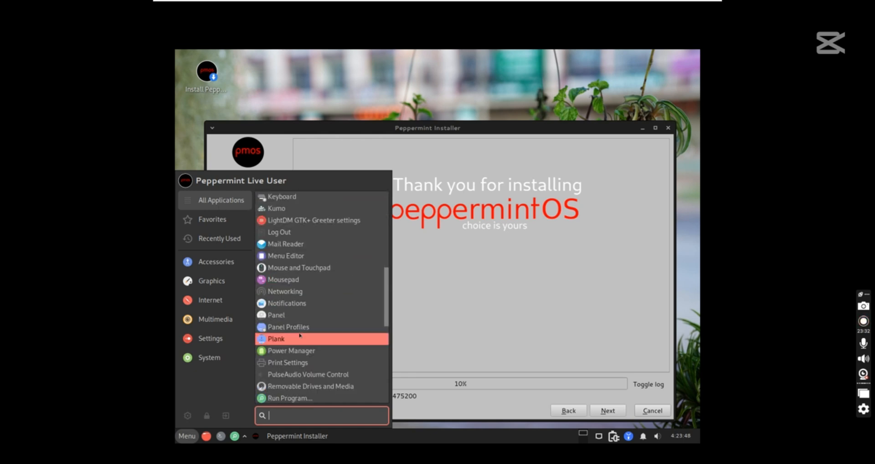
scroll(300, 336, "down", 3)
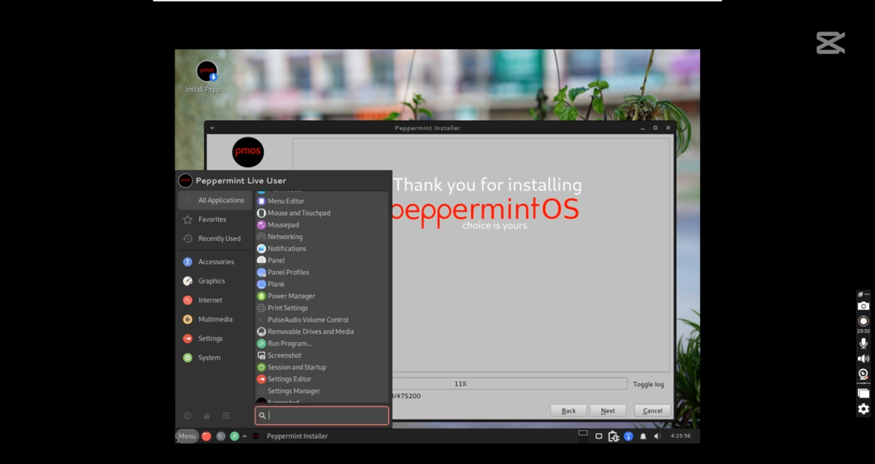
left_click(218, 357)
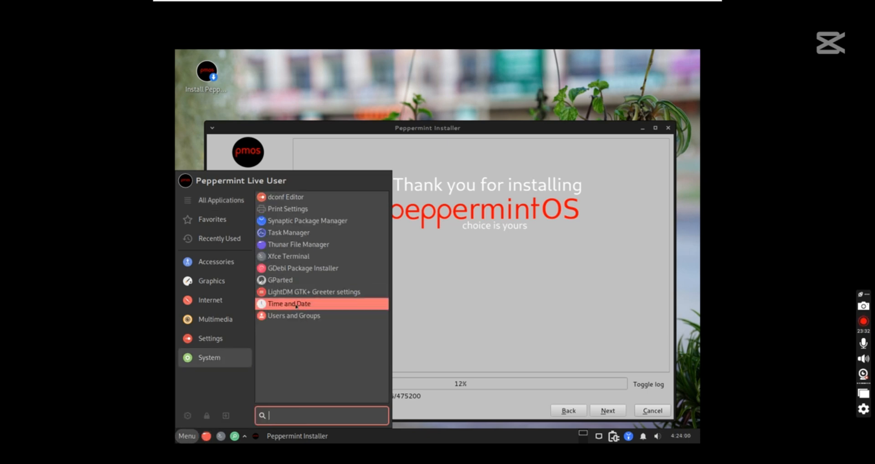
left_click(297, 269)
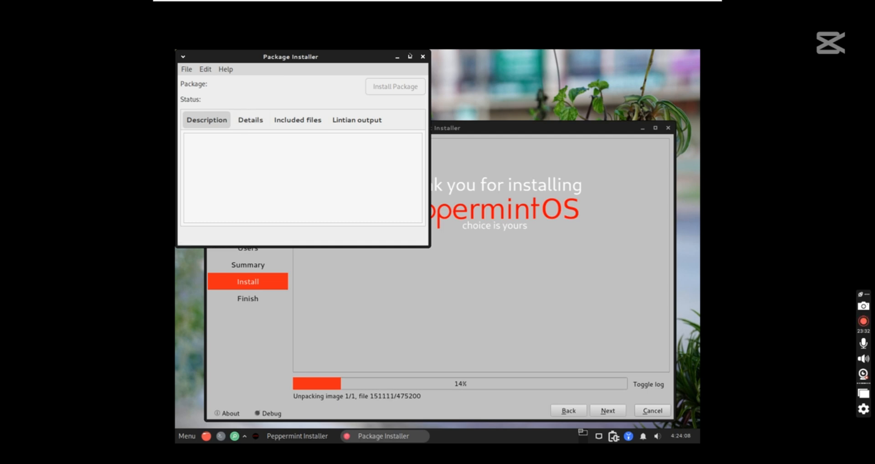
left_click(422, 56)
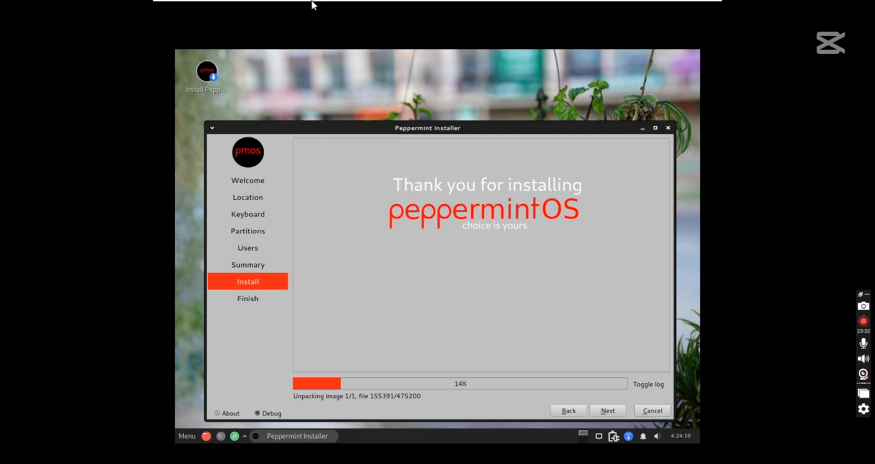
mouse_move(303, 2)
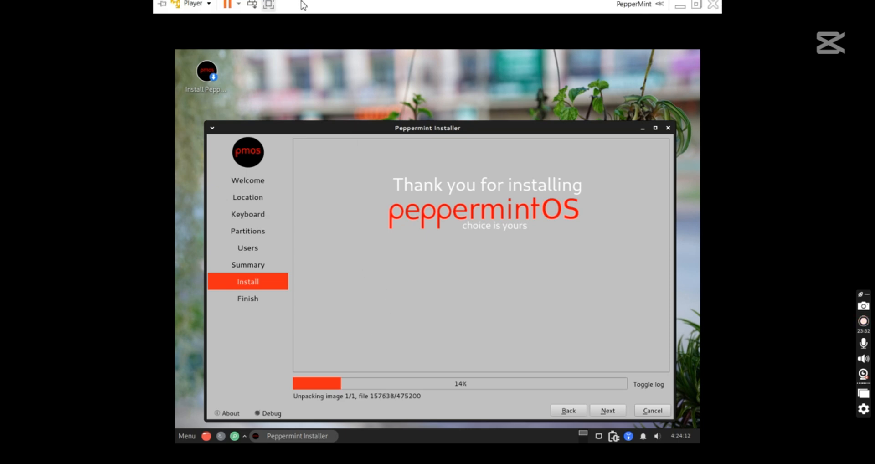
left_click(208, 11)
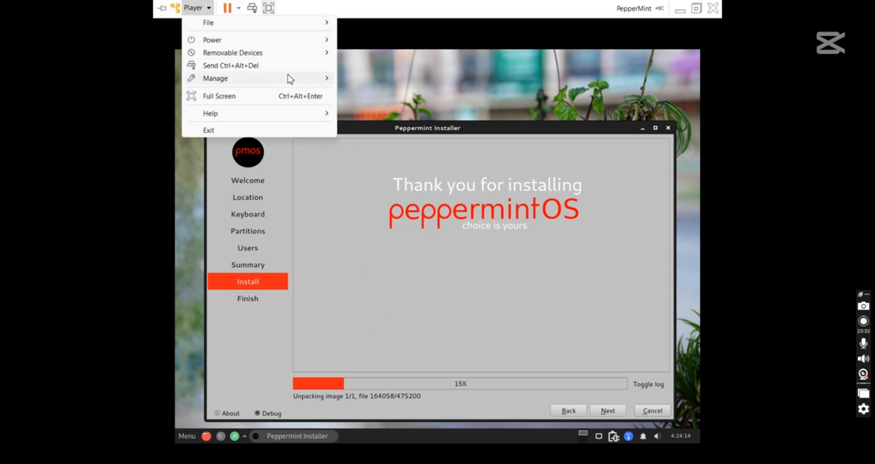
mouse_move(296, 79)
left_click(372, 78)
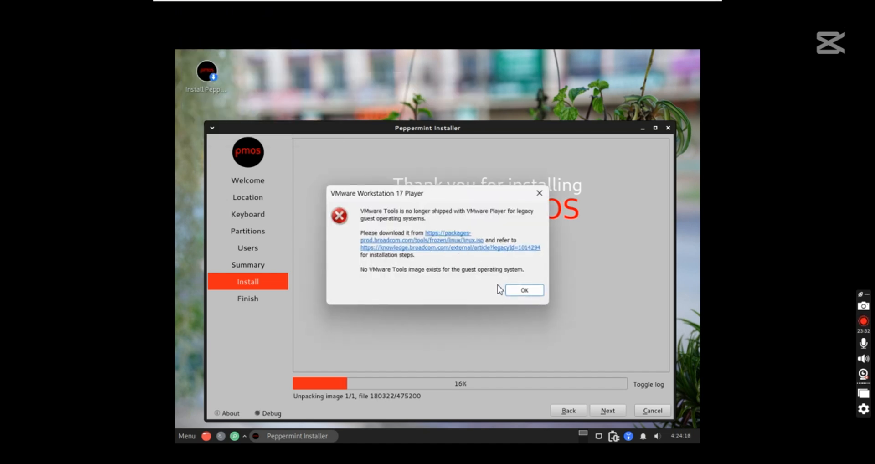
left_click(521, 292)
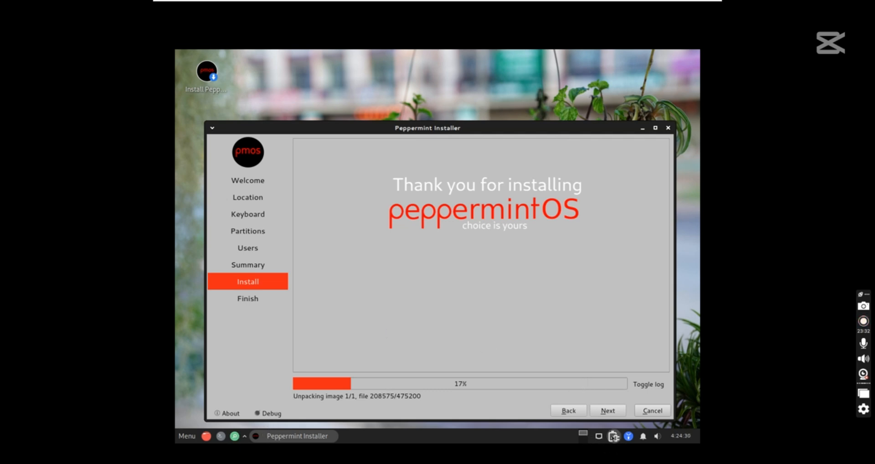
Review Power Manager's General, System, Display, Security and Devices tabs, then close it
left_click(614, 437)
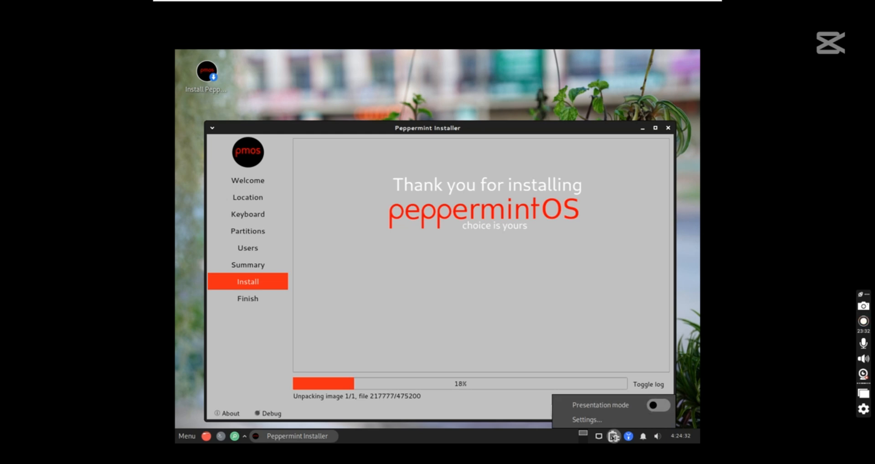
left_click(587, 418)
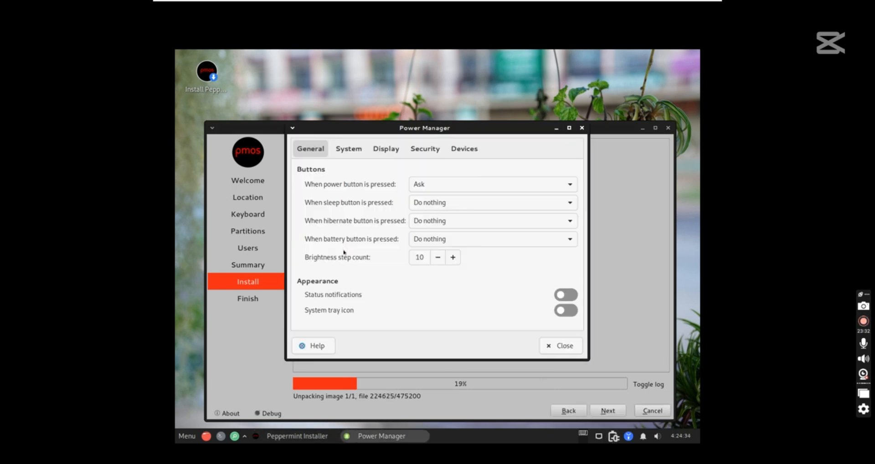
left_click(363, 151)
left_click(386, 148)
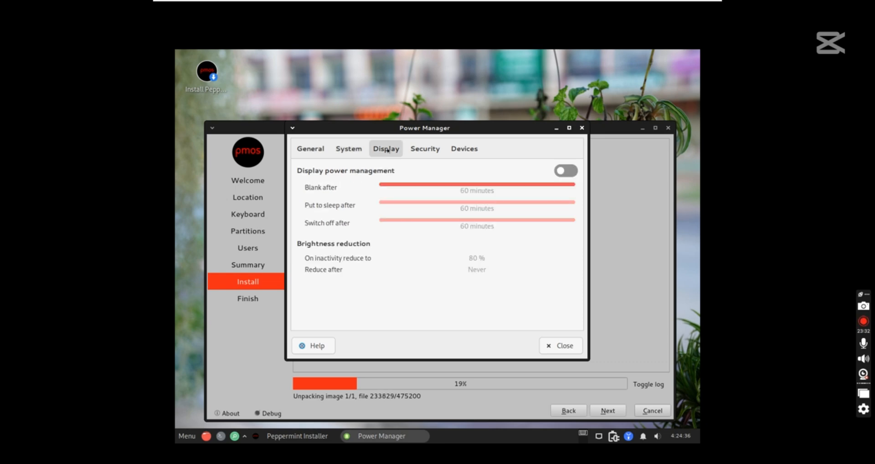
left_click(424, 148)
left_click(464, 148)
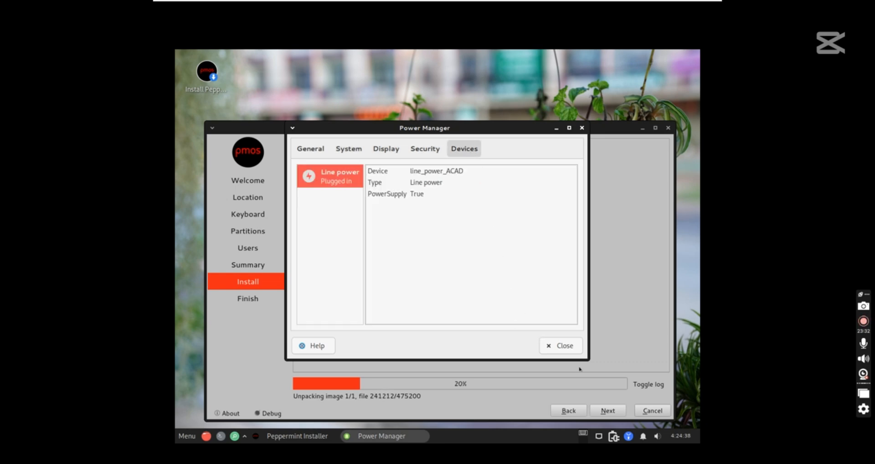
left_click(561, 346)
Browse the System, Graphics, Multimedia and Settings menu categories and launch Settings Manager
left_click(187, 436)
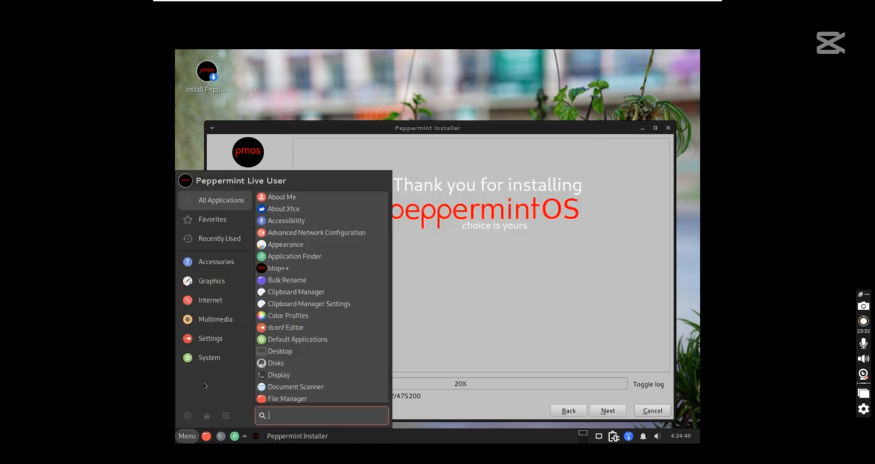
left_click(220, 359)
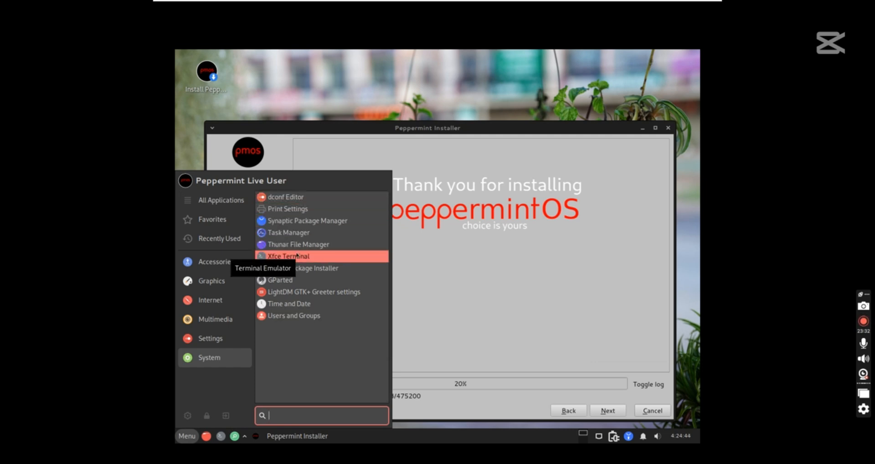
left_click(213, 279)
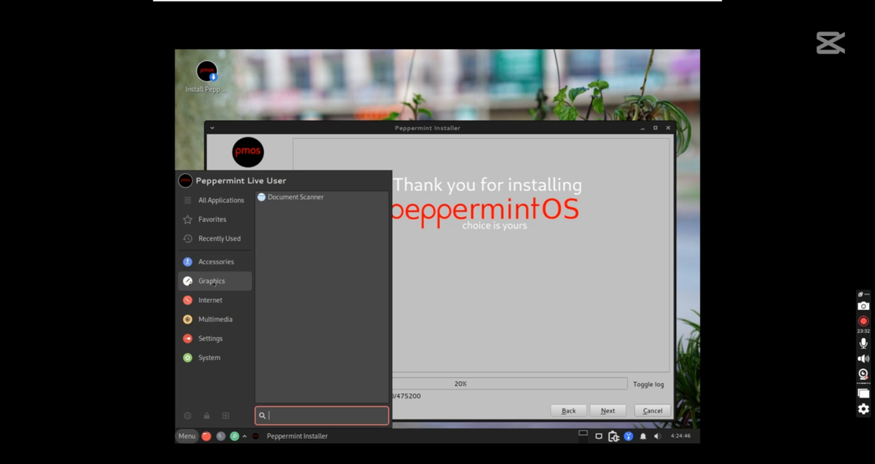
left_click(217, 320)
left_click(217, 339)
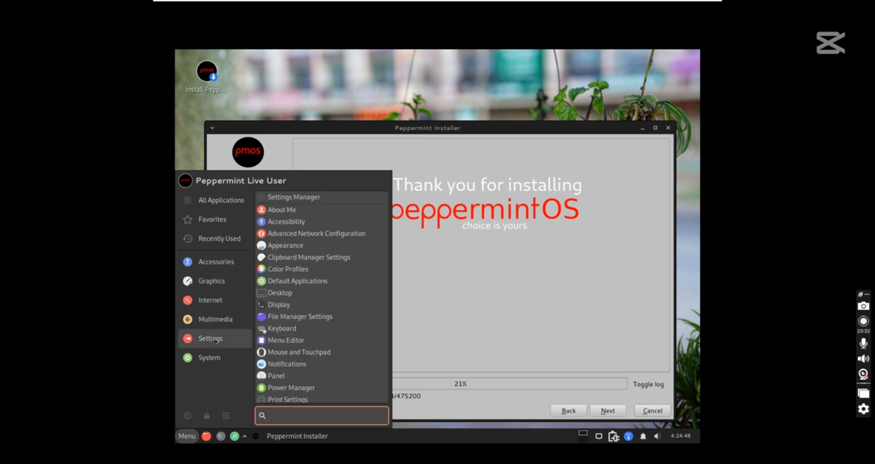
left_click(293, 198)
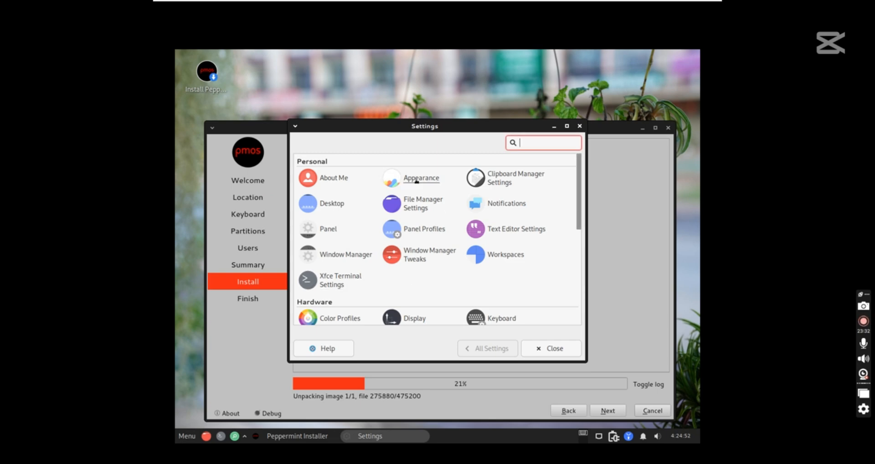
Cancel out of About Me, then select the Marwaita Peppermint style in Appearance
left_click(334, 179)
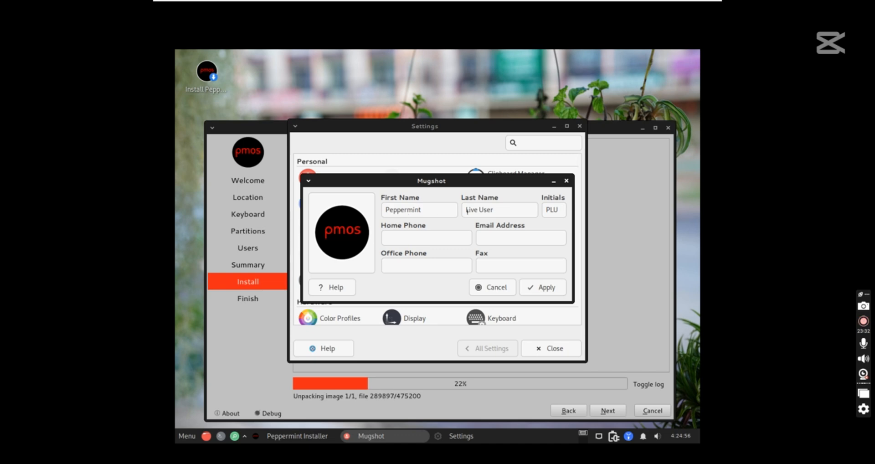
left_click(494, 287)
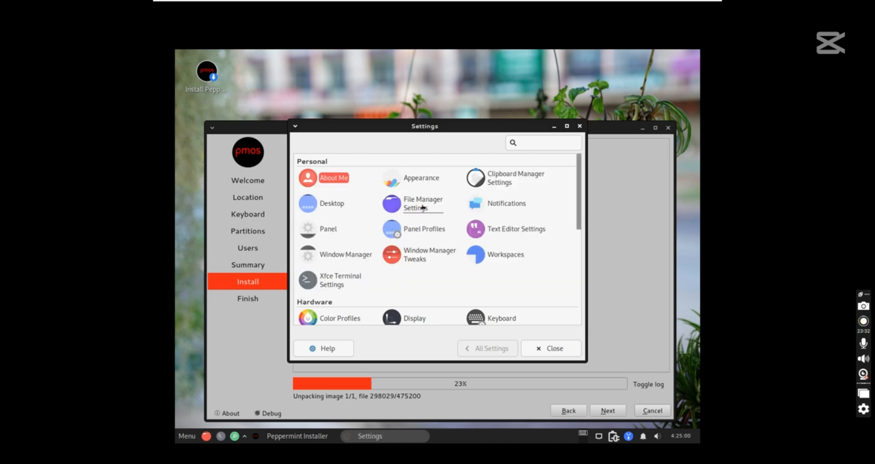
left_click(420, 177)
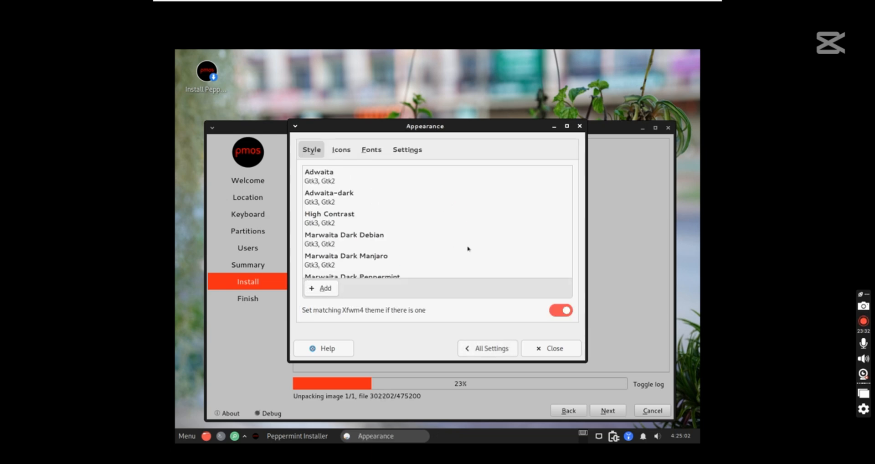
scroll(381, 273, "down", 4)
left_click(380, 273)
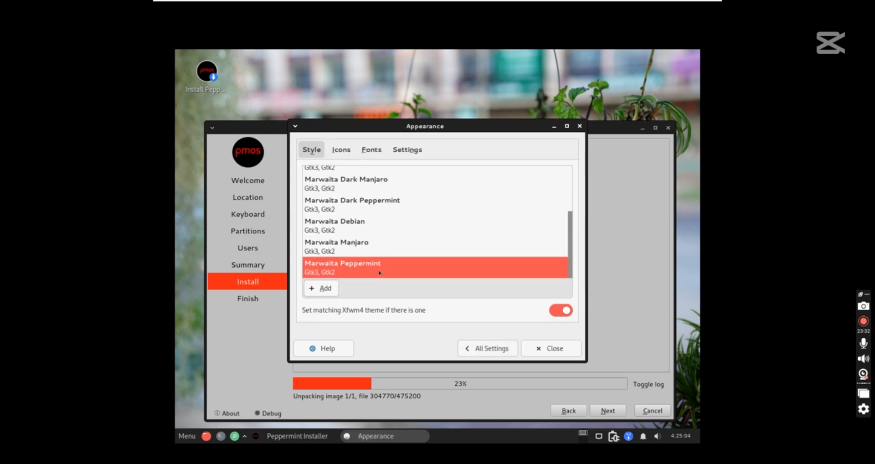
Check the Icons, Fonts and Settings tabs, then close the Appearance settings
left_click(341, 149)
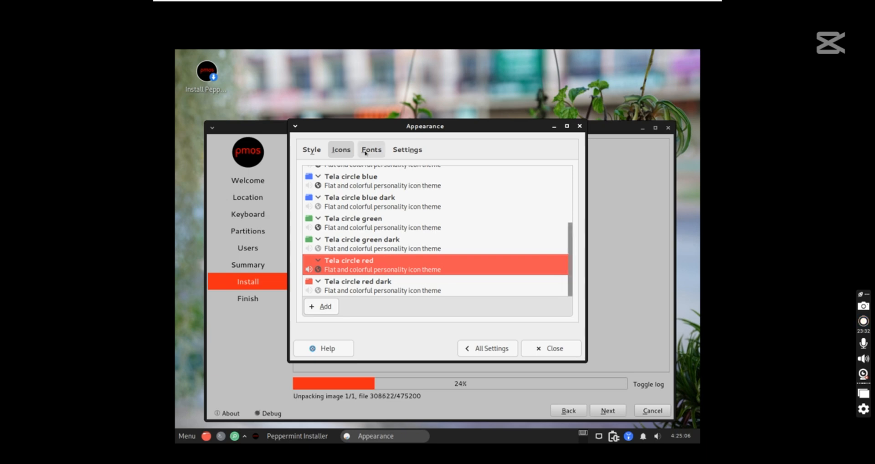
left_click(365, 152)
left_click(400, 151)
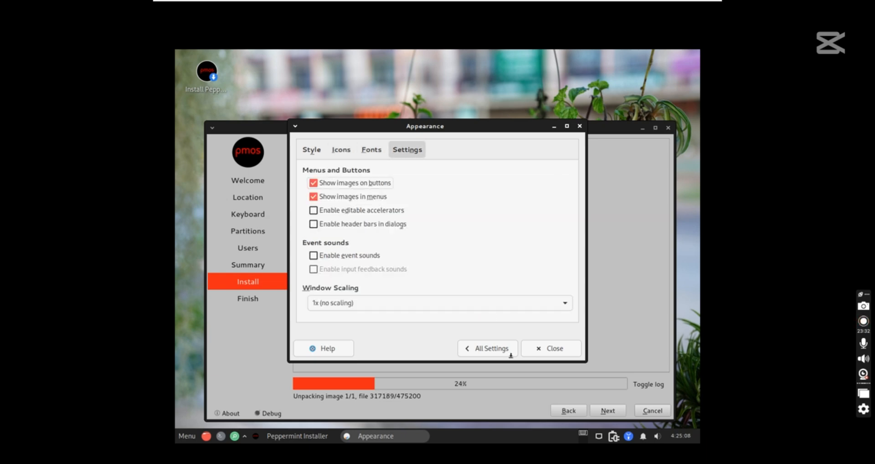
left_click(542, 356)
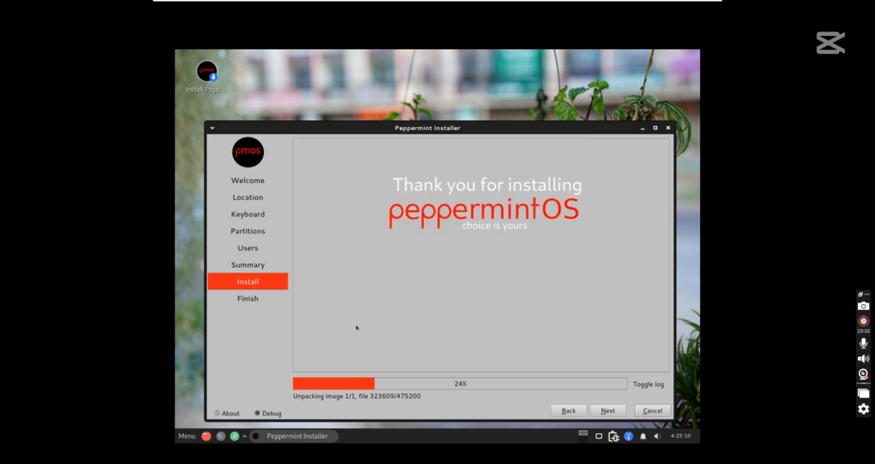
left_click(187, 436)
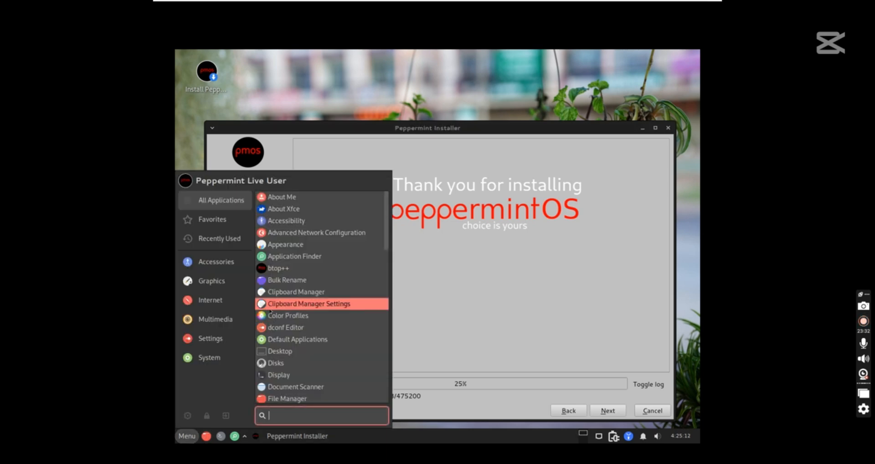
left_click(293, 363)
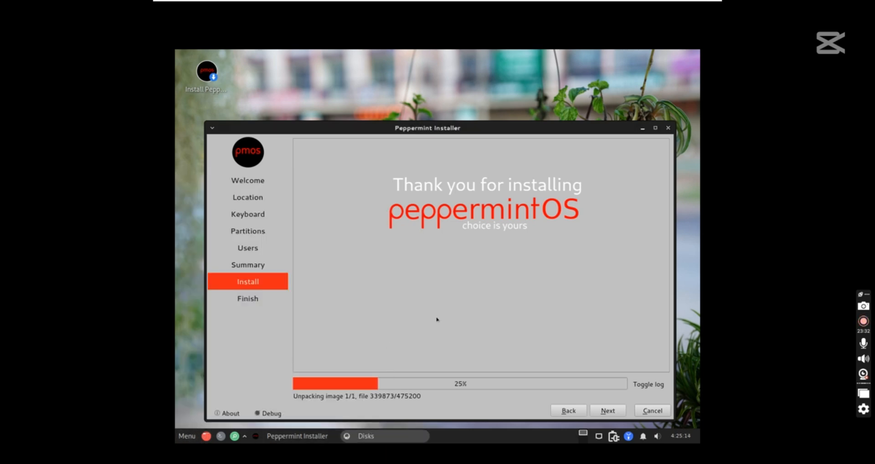
left_click(277, 133)
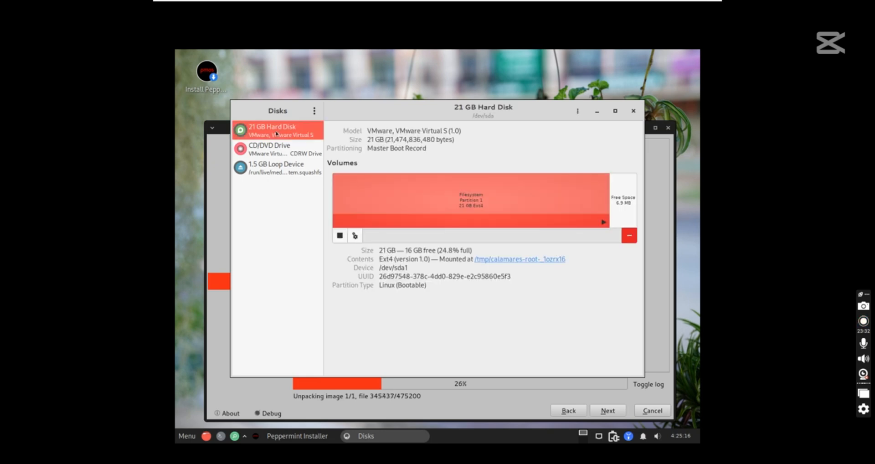
left_click(280, 150)
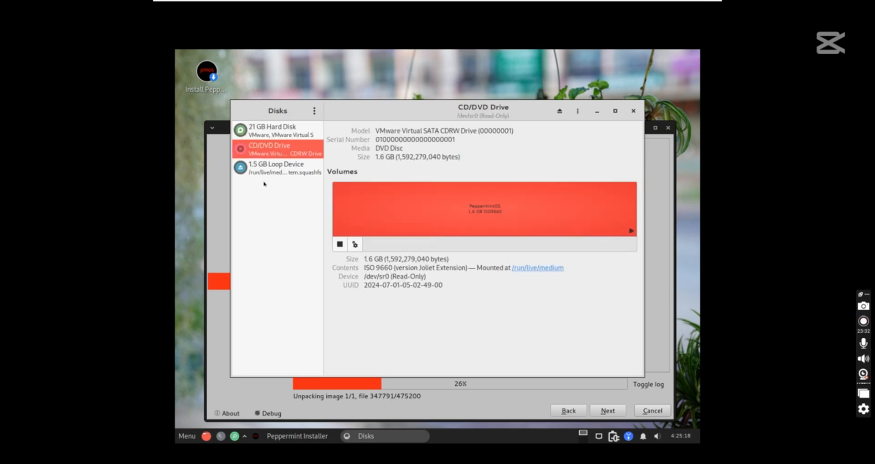
left_click(264, 175)
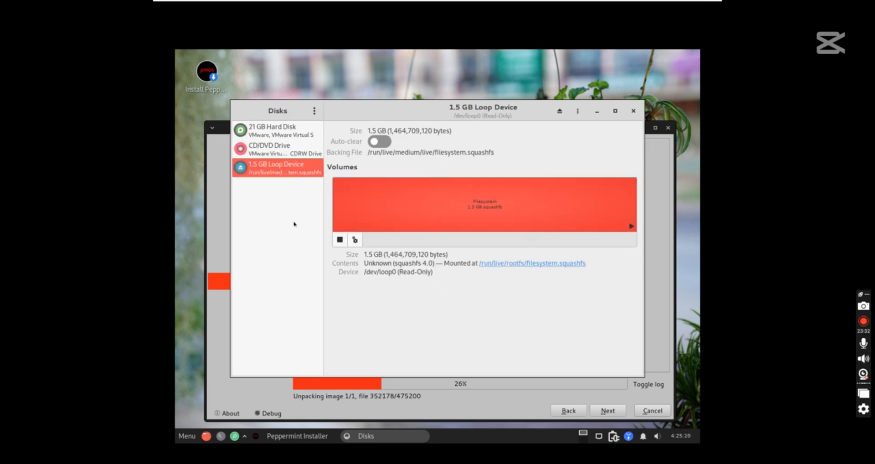
left_click(267, 133)
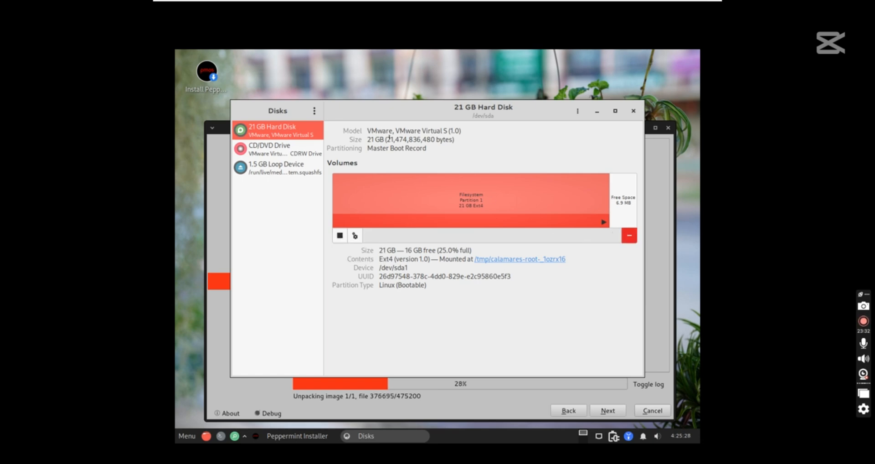
left_click(634, 111)
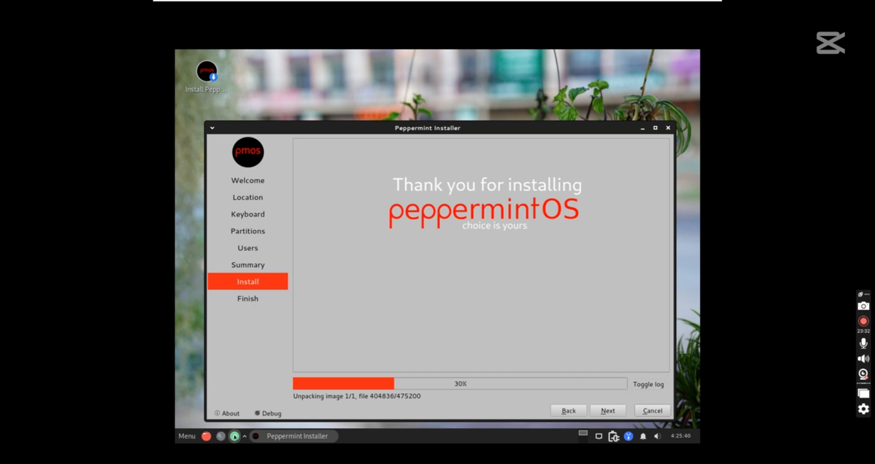
left_click(188, 437)
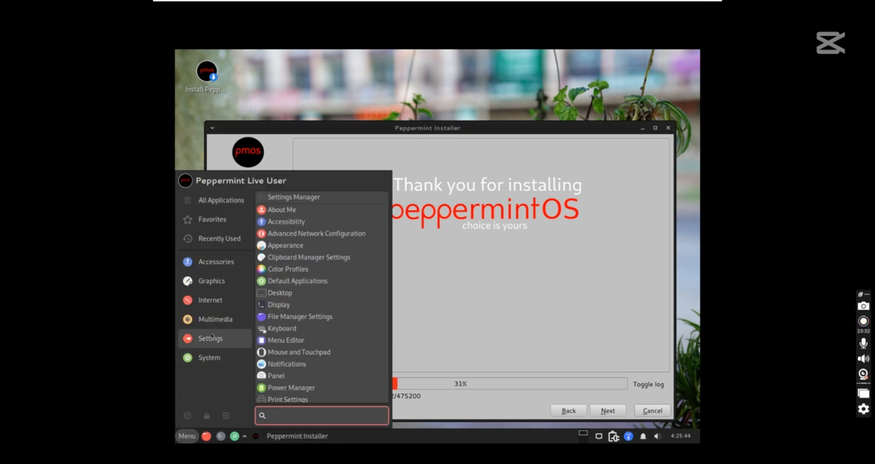
mouse_move(223, 239)
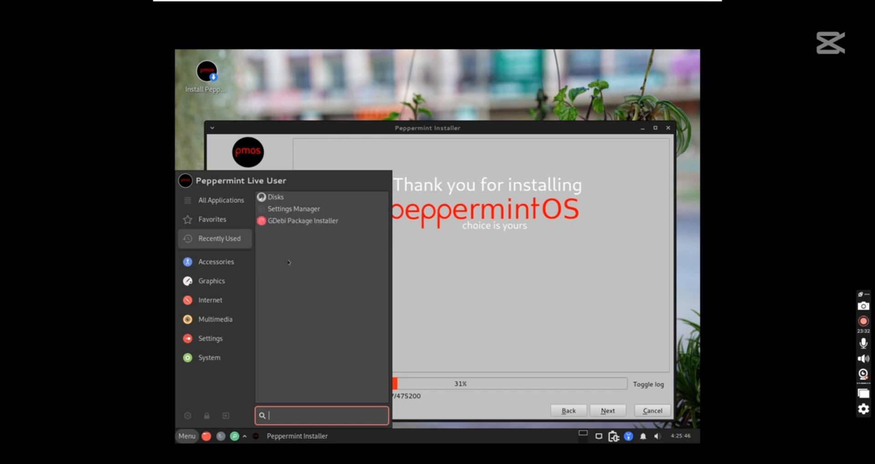
left_click(314, 222)
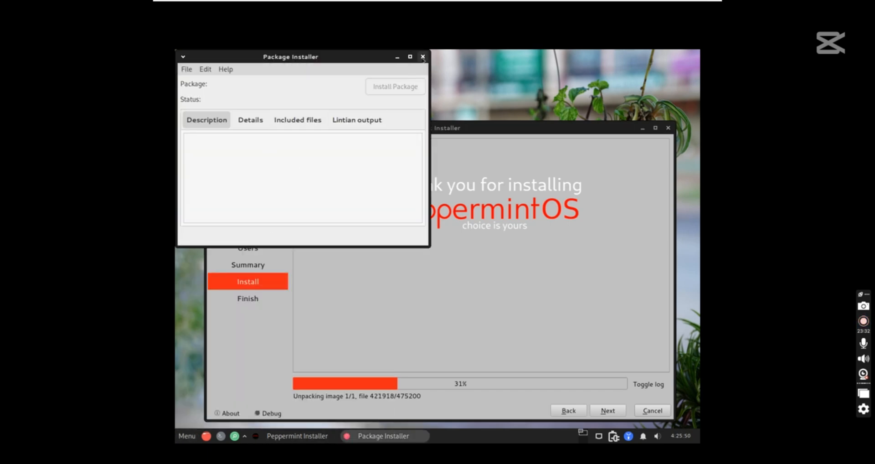
left_click(423, 56)
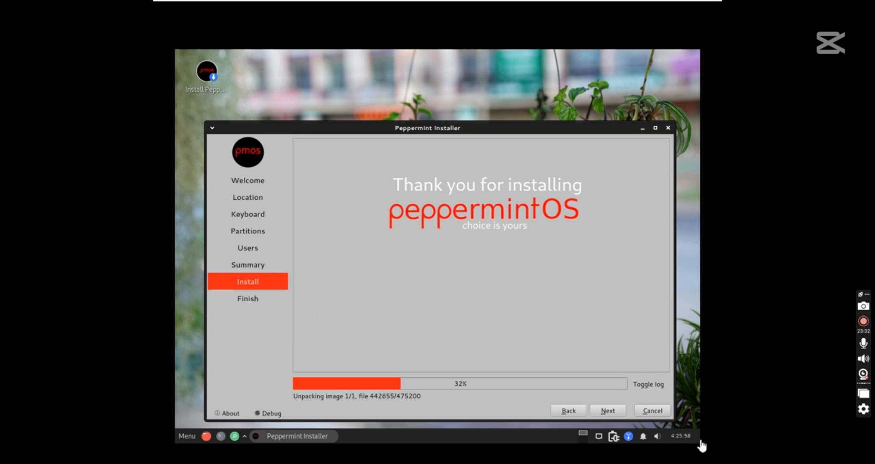
Glance at the taskbar calendar, then switch the installer to its detailed log view
left_click(682, 436)
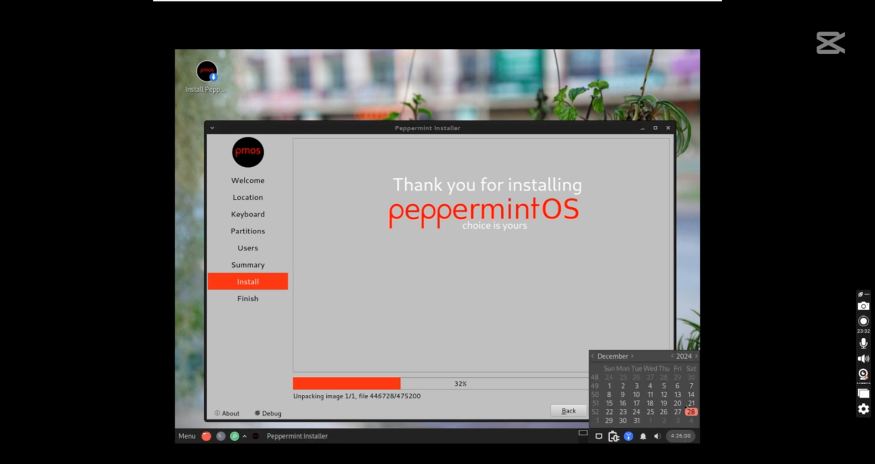
left_click(606, 260)
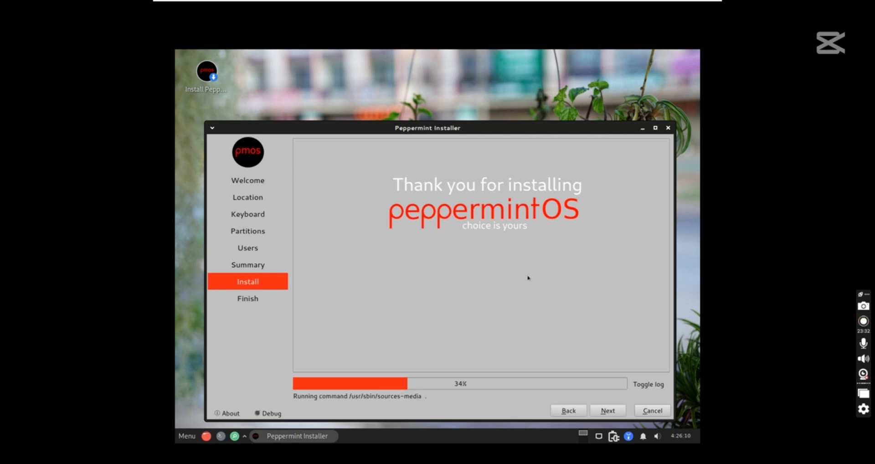
left_click(643, 385)
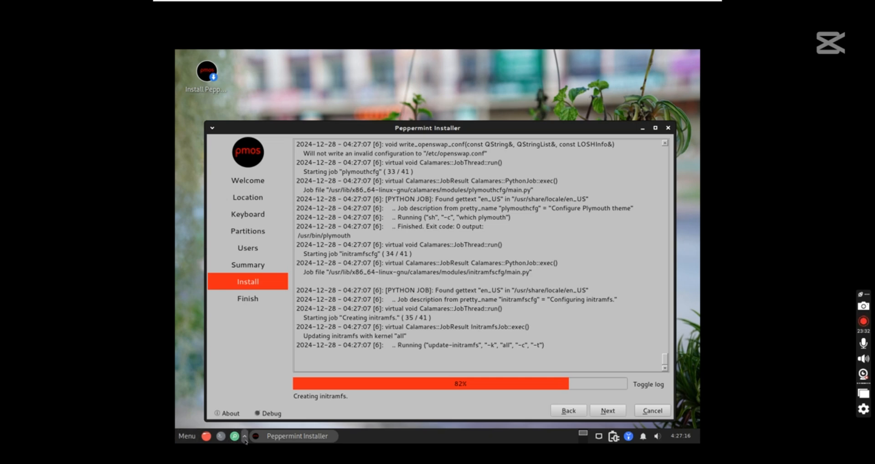
Open and close a terminal, then launch System Information from the full application list
left_click(221, 436)
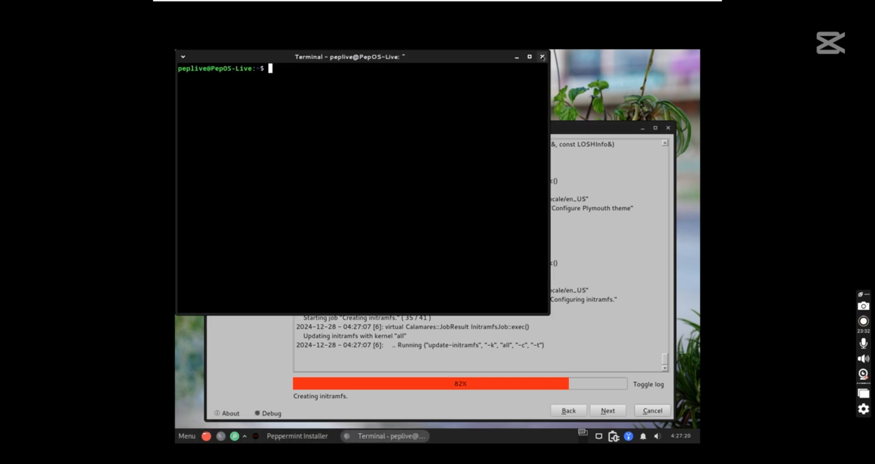
left_click(542, 57)
left_click(186, 436)
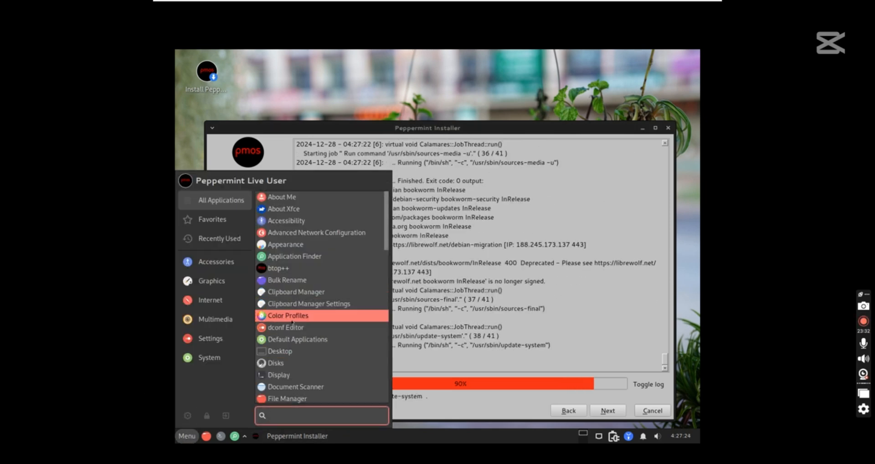
left_click(211, 300)
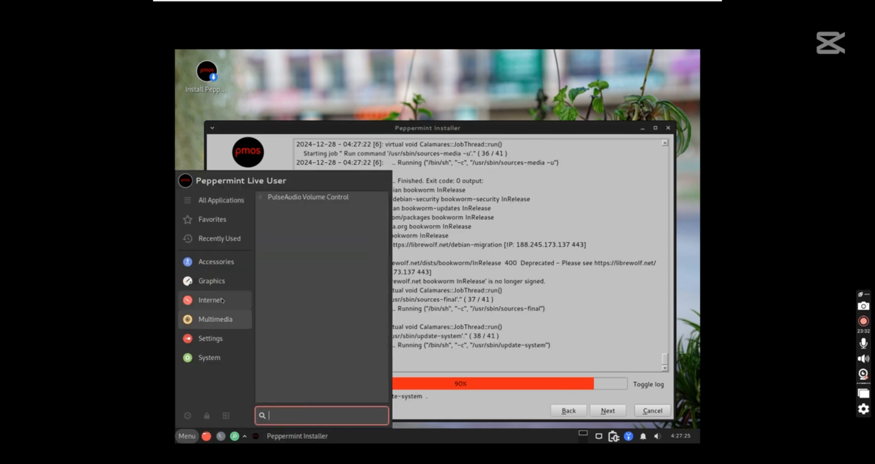
left_click(220, 200)
scroll(319, 229, "down", 5)
scroll(319, 230, "down", 6)
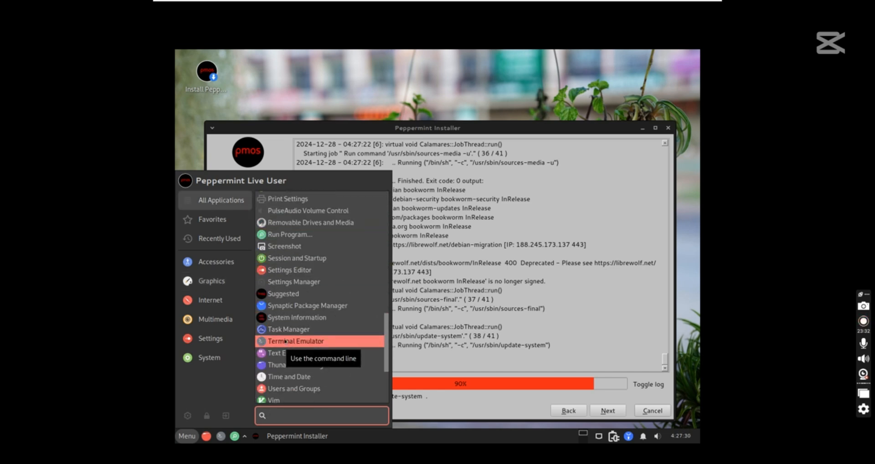
left_click(299, 317)
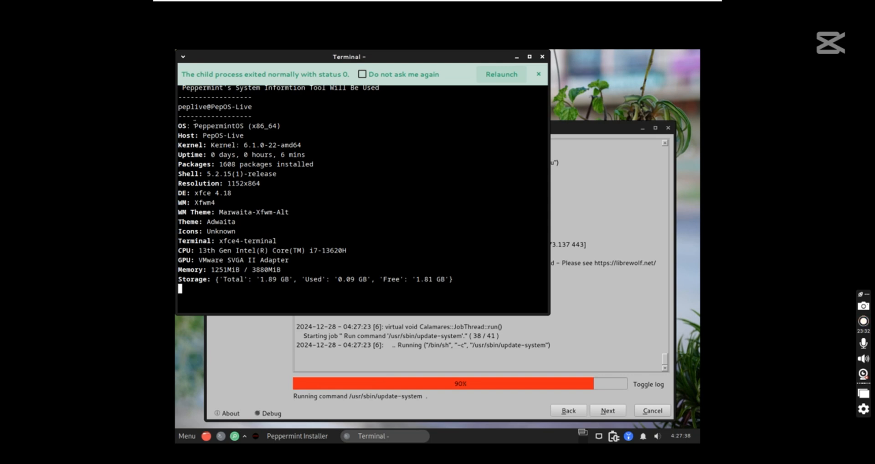
Highlight the OS, Memory and Storage lines, then close the System Information window
left_click_drag(197, 125, 264, 124)
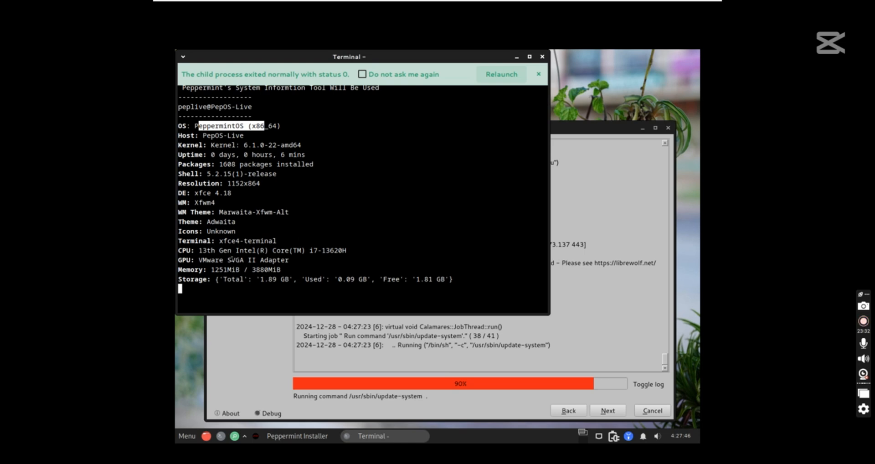
left_click_drag(206, 270, 279, 269)
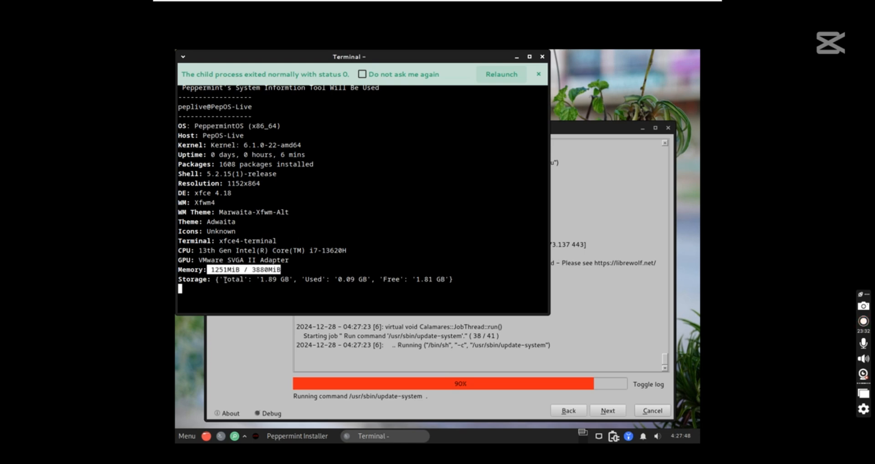
left_click_drag(225, 280, 547, 280)
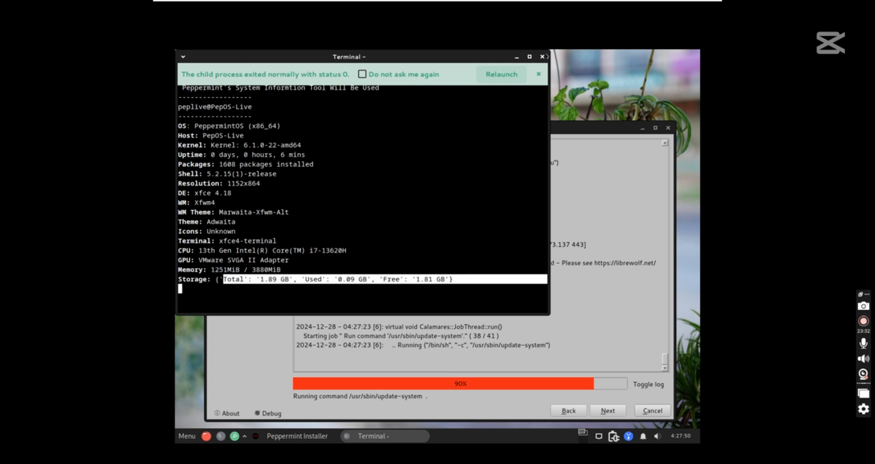
left_click(542, 57)
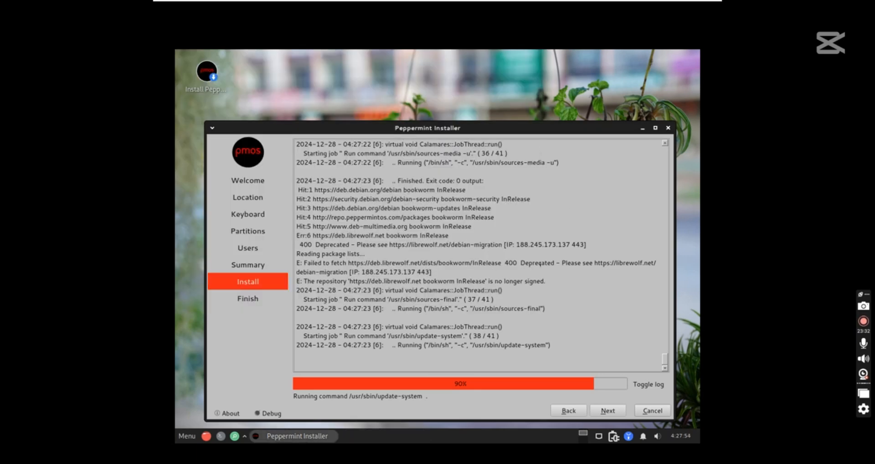
Show the installer slideshow, briefly open and close Application Finder, and reposition the installer window
left_click(648, 385)
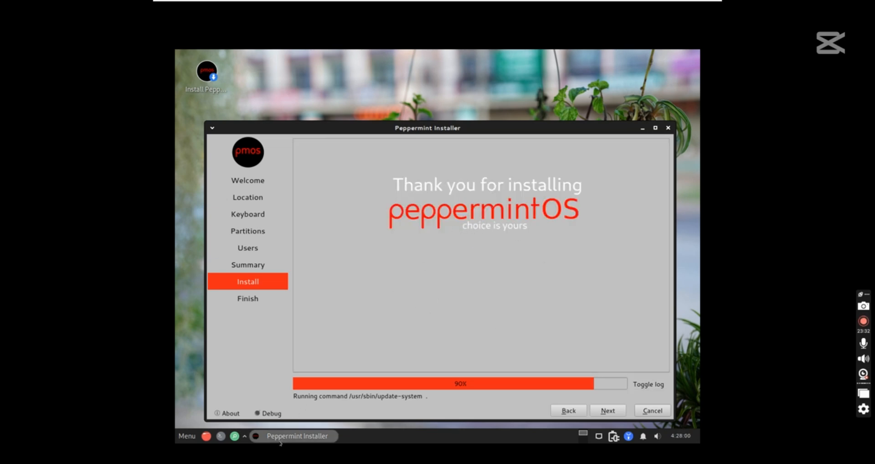
left_click(234, 436)
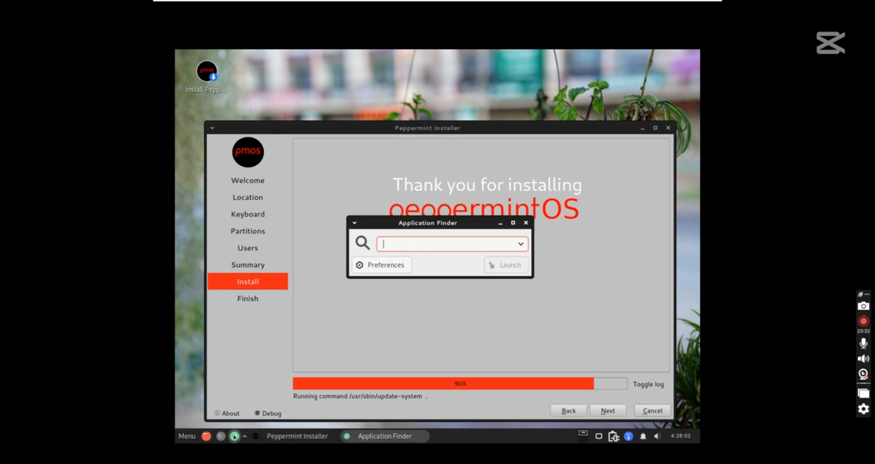
left_click(526, 223)
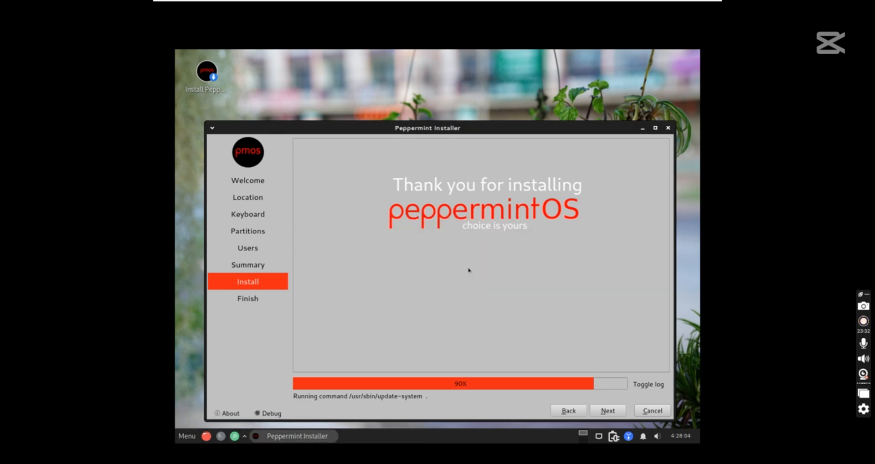
left_click_drag(279, 130, 186, 437)
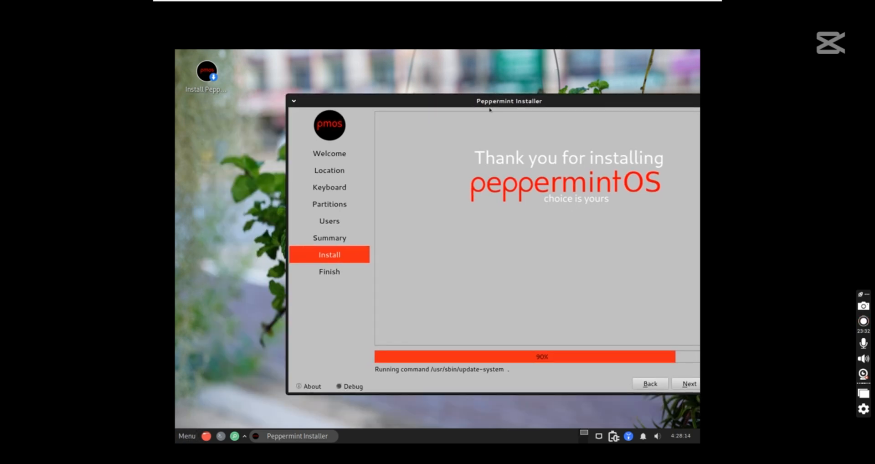
left_click_drag(512, 109, 253, 106)
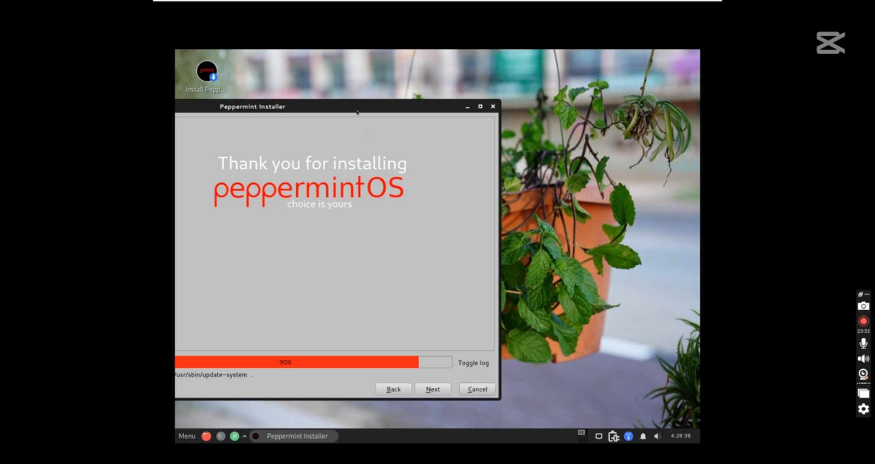
Minimize and restore the installer from the taskbar, then drag it lower to reveal the wallpaper
left_click(280, 437)
left_click(280, 437)
left_click_drag(368, 110, 457, 258)
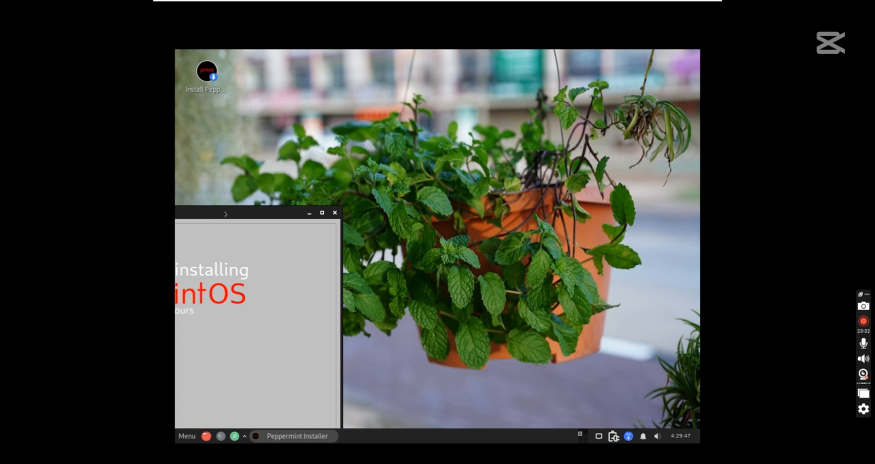
Drag the installer back to the centre and toggle its view until the installation log shows
left_click_drag(270, 213, 508, 109)
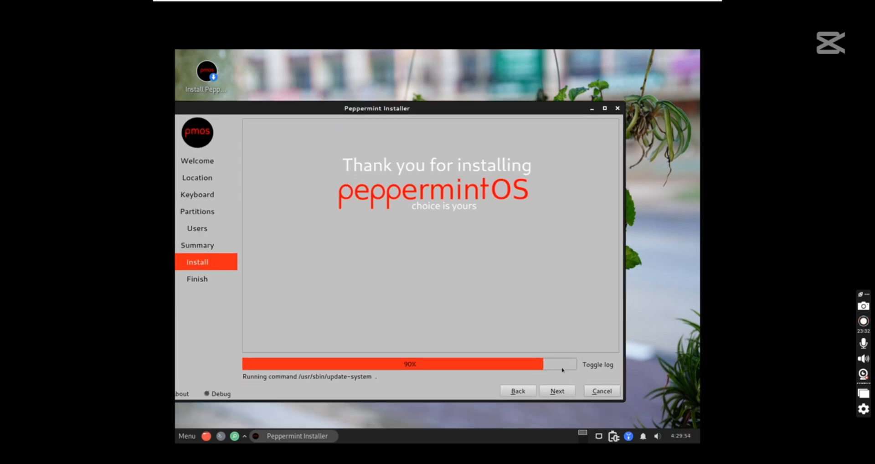
left_click(600, 366)
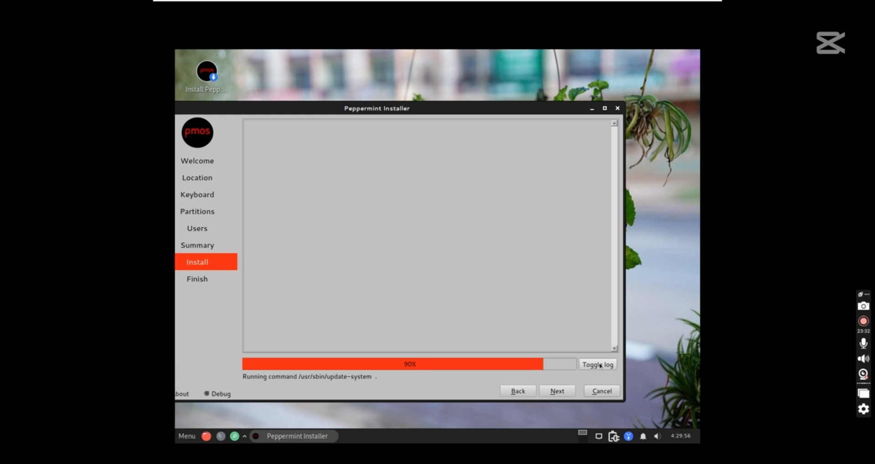
left_click(589, 367)
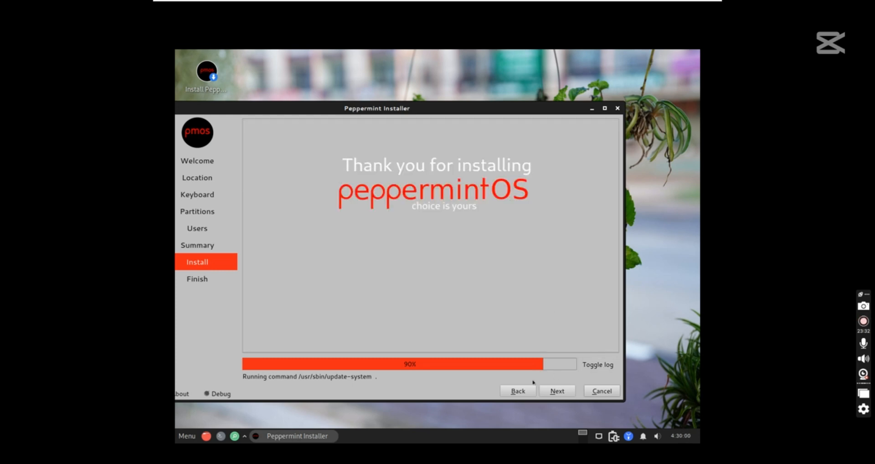
left_click(601, 365)
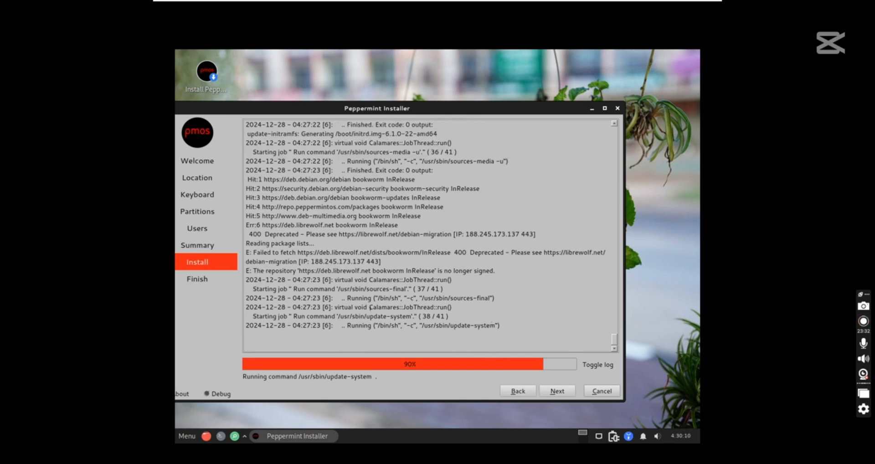
Browse the System category in Menu, then launch the Peppermint Update notification to refresh repositories
left_click(186, 437)
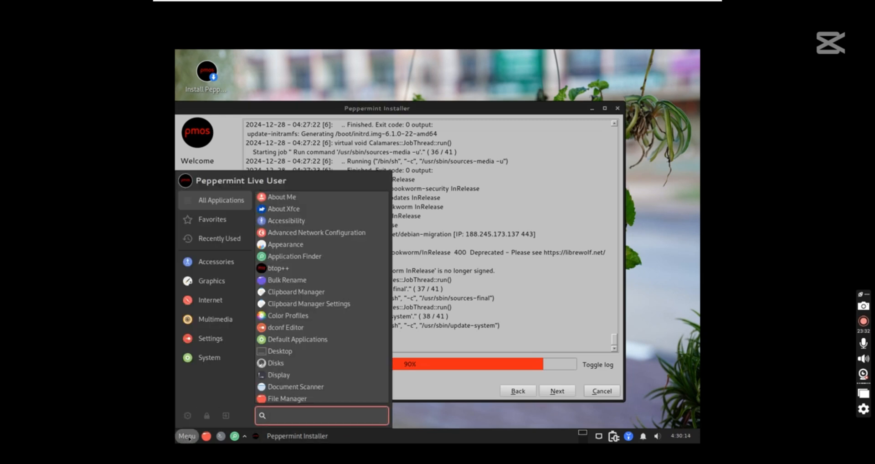
left_click(210, 357)
left_click(493, 276)
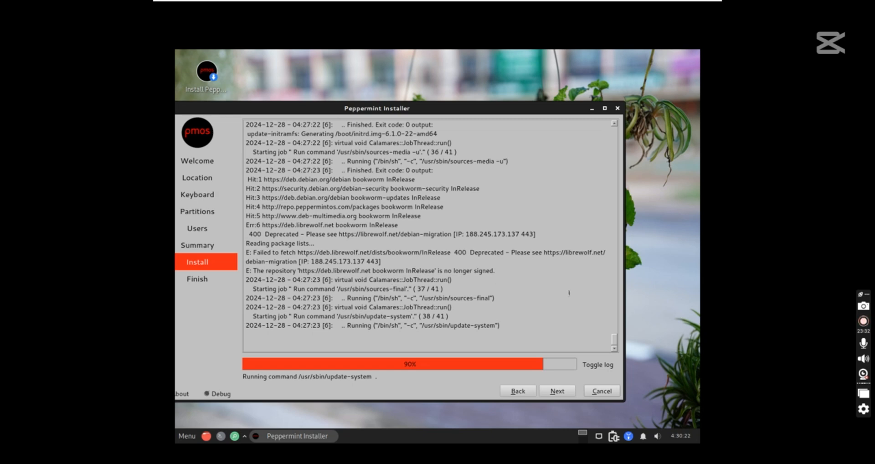
left_click(629, 436)
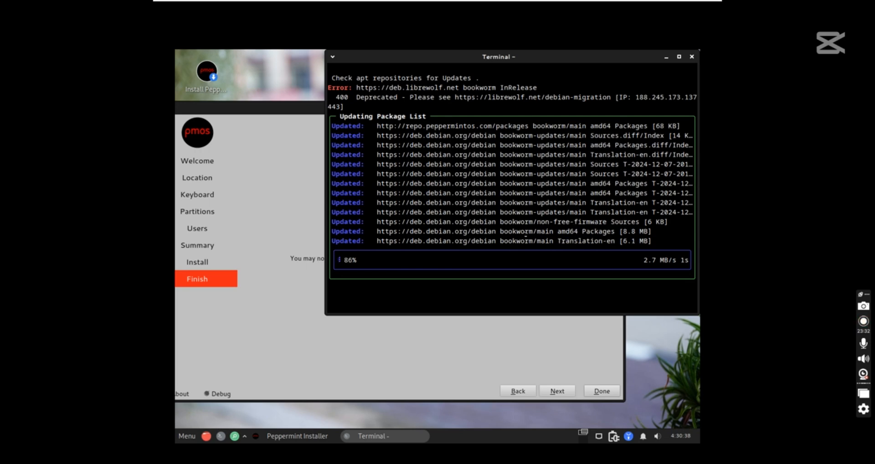
Answer 'y' in the update terminal to confirm downloading and installing the updates
left_click(296, 265)
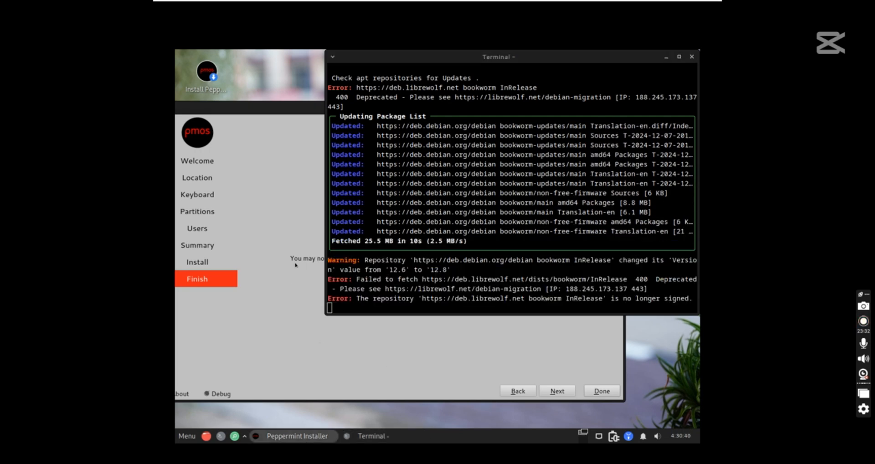
left_click(554, 222)
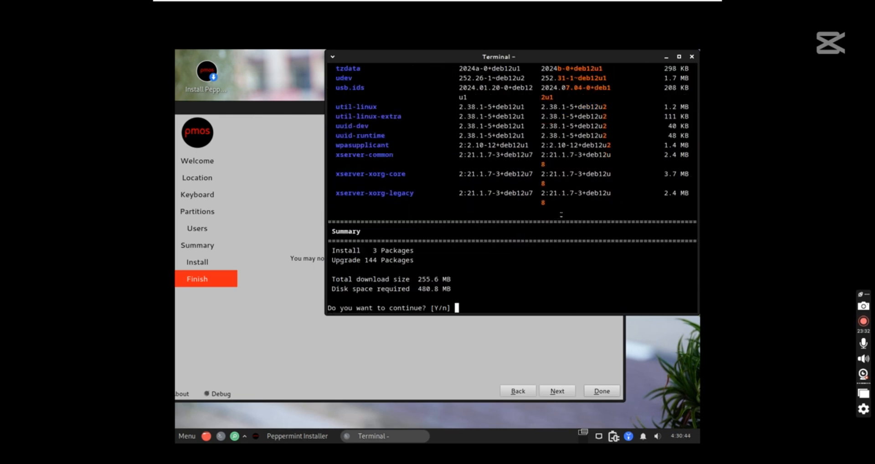
left_click(573, 321)
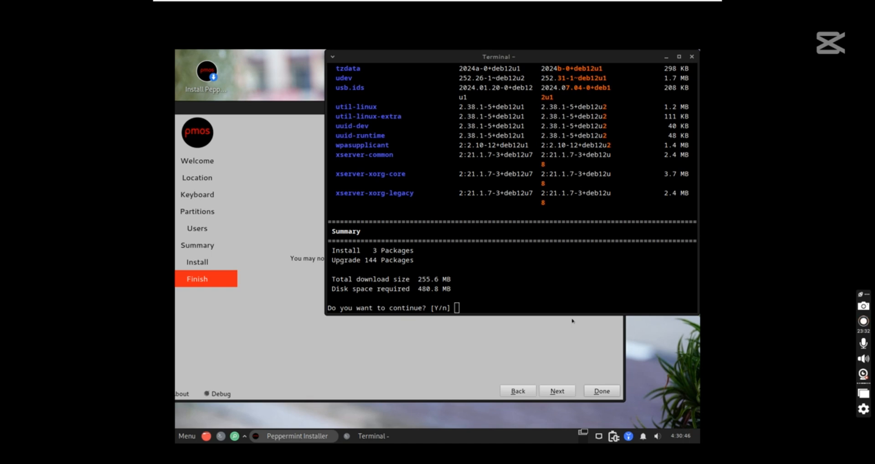
left_click(502, 299)
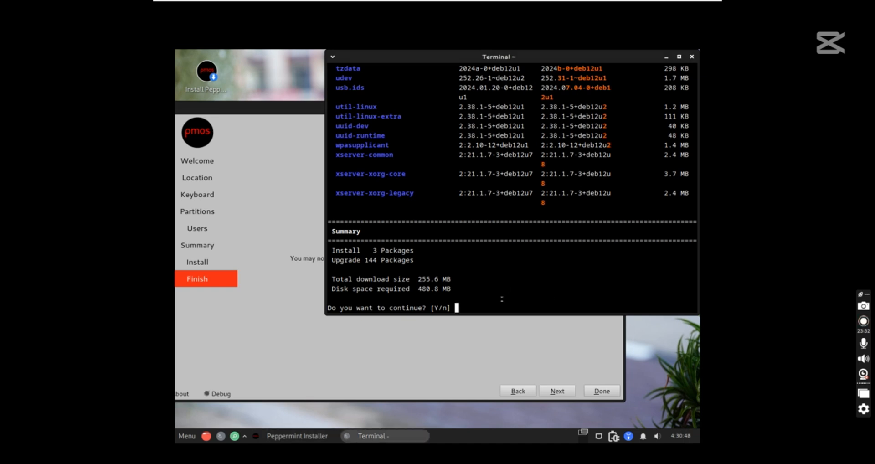
type("y")
key("Return")
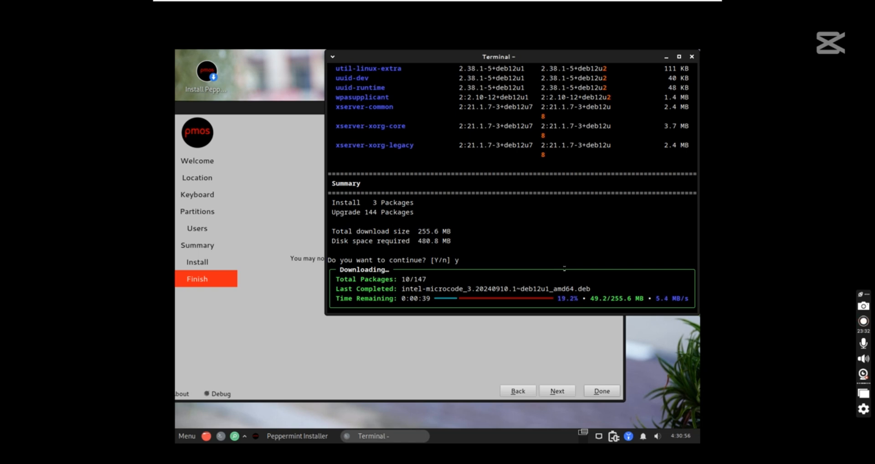
Alternate between installer and terminal while all 147 packages (255.6 MB) download
left_click(515, 346)
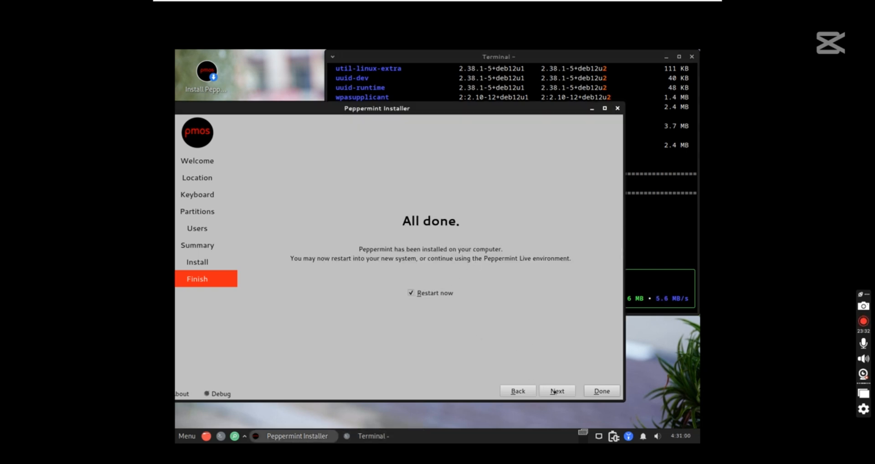
left_click(665, 241)
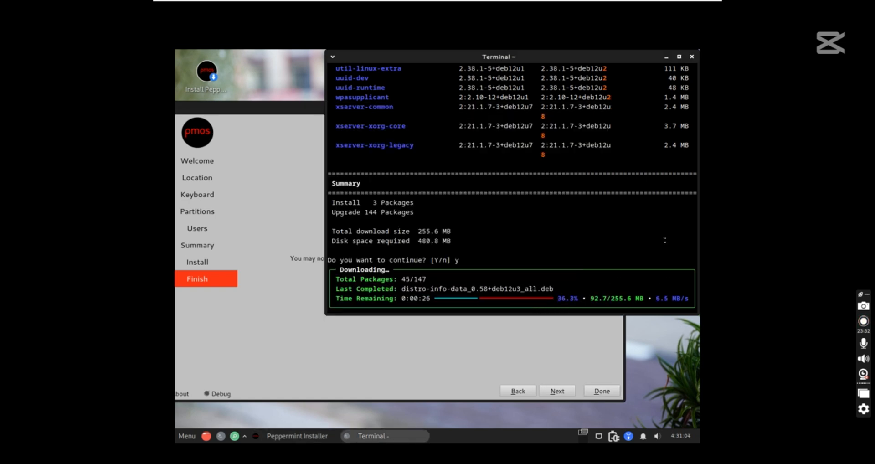
left_click(487, 345)
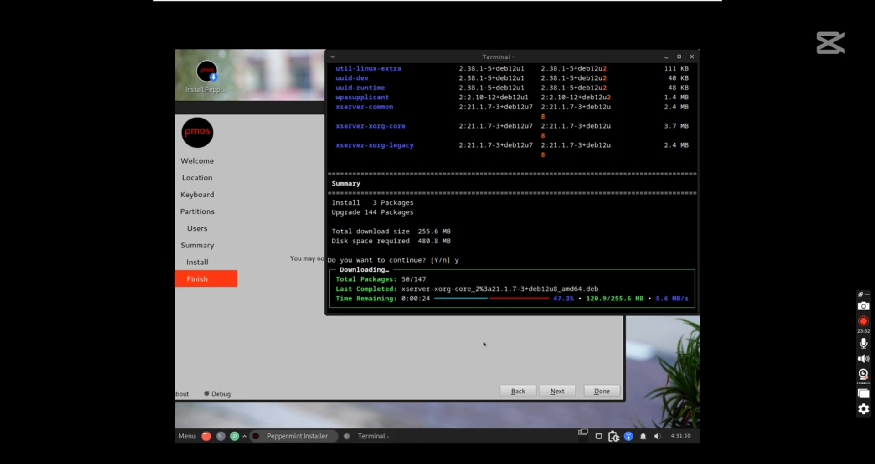
left_click(427, 302)
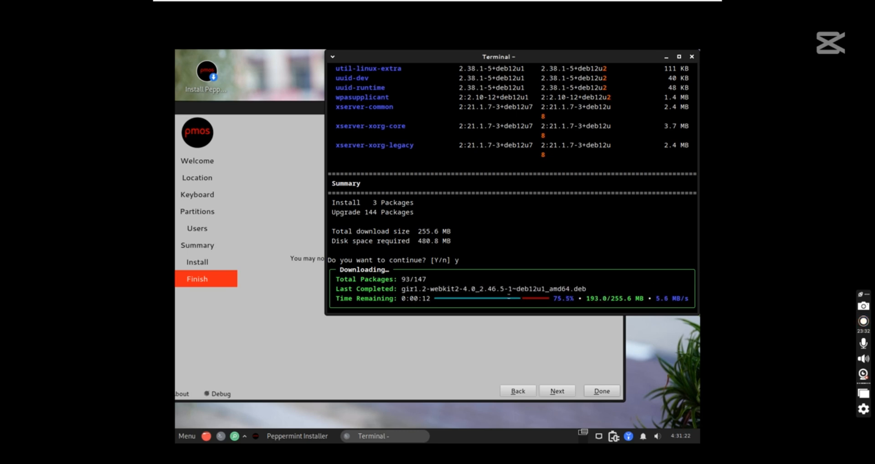
left_click(409, 327)
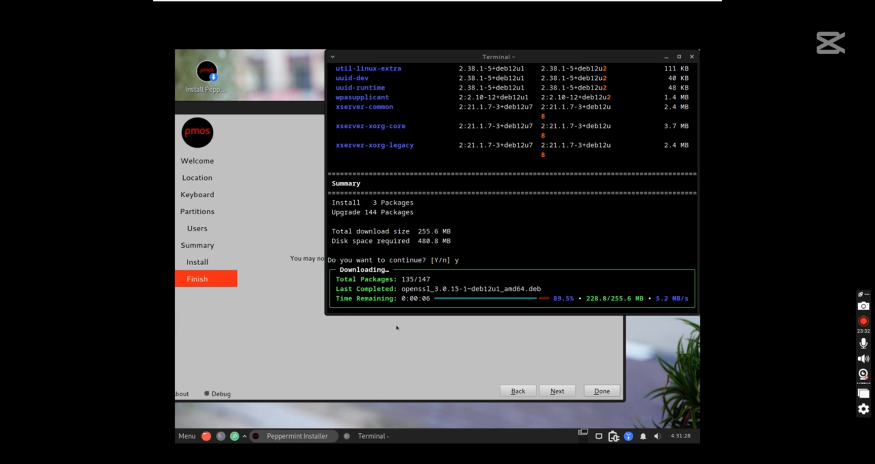
left_click(555, 211)
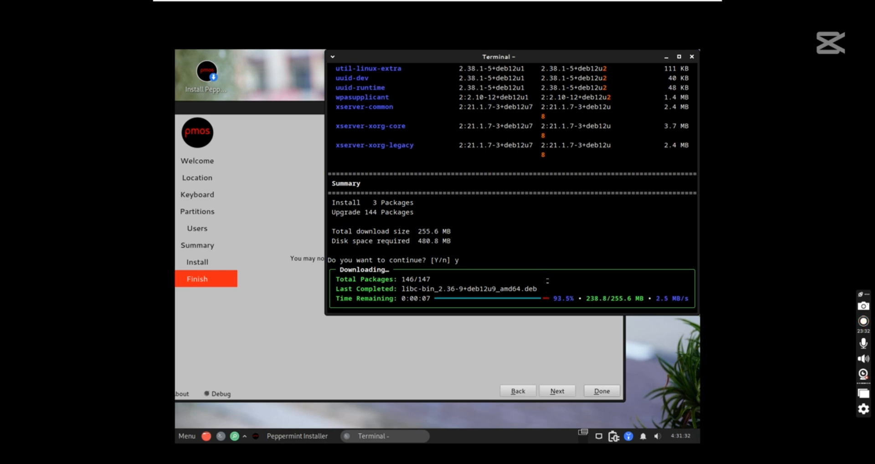
left_click(456, 342)
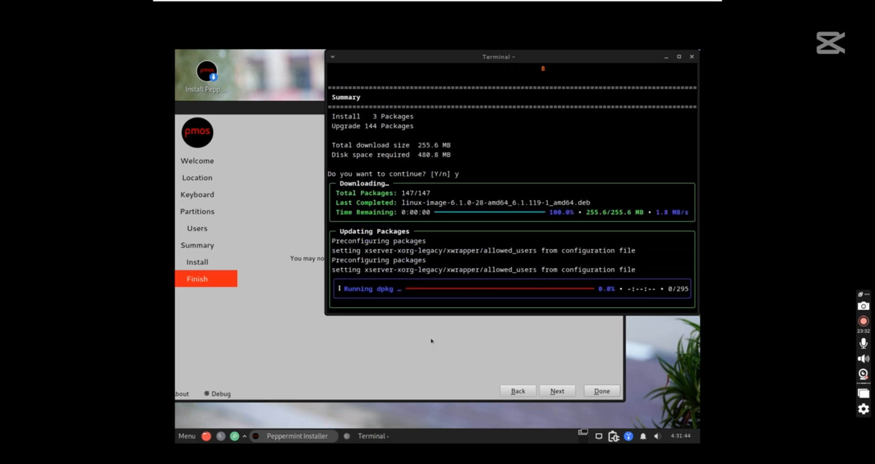
Focus the update terminal and let dpkg finish applying the upgraded packages
left_click(446, 277)
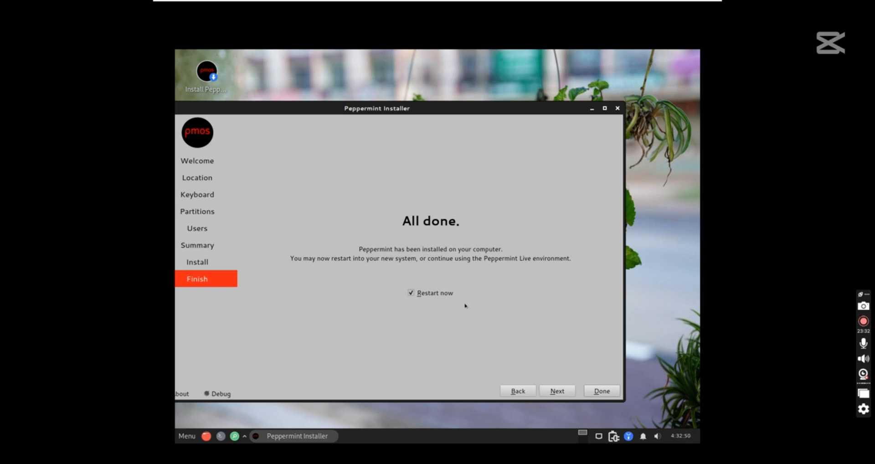
Finish the installer with Restart now, then open About from the Welcome to Peppermint window
left_click(588, 391)
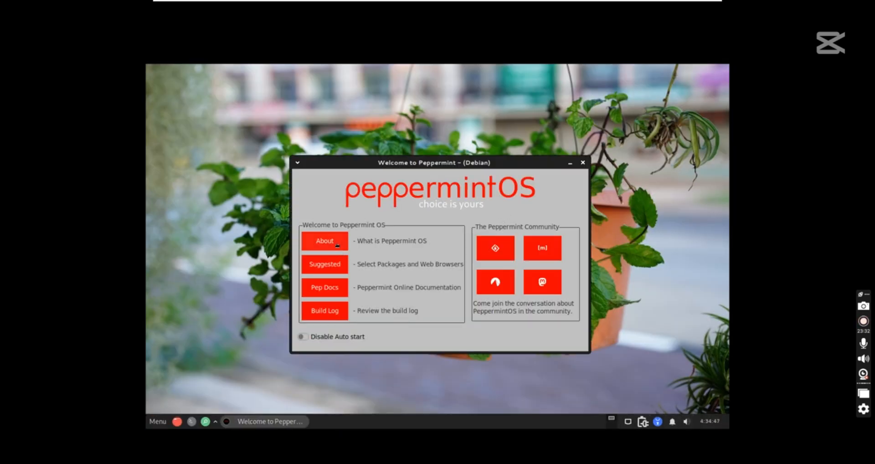
left_click(318, 241)
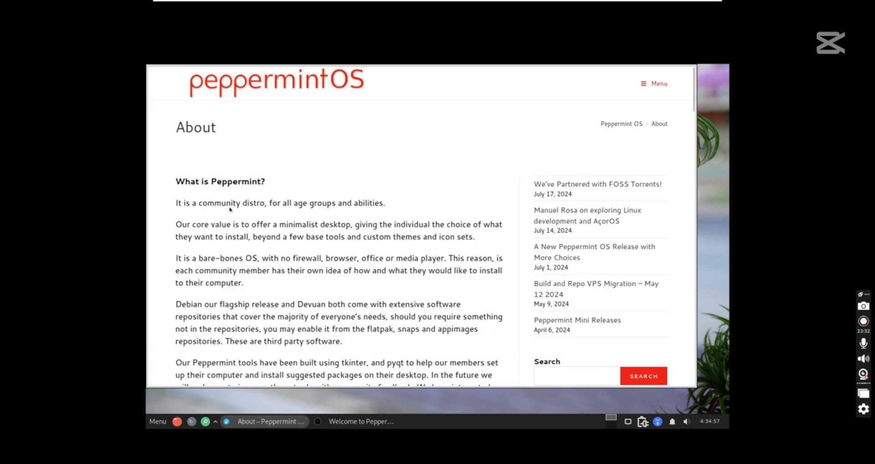
Scroll through the About page and switch between it and the Welcome window
scroll(230, 209, "down", 5)
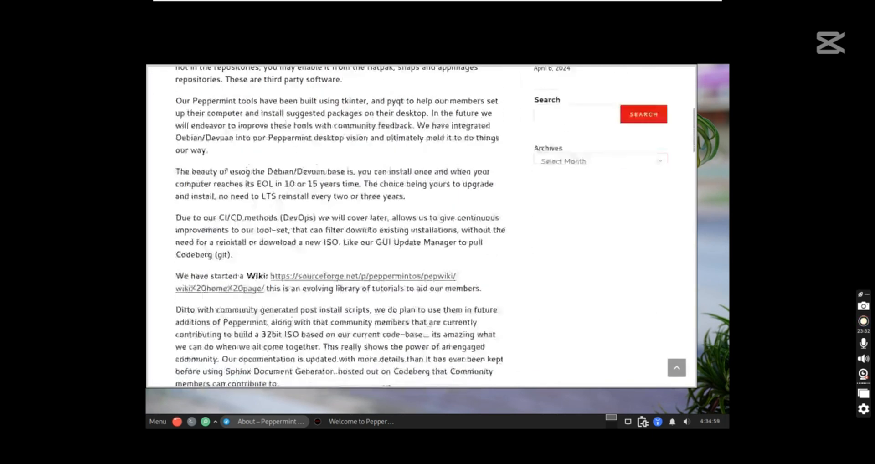
scroll(370, 234, "down", 6)
scroll(370, 234, "up", 15)
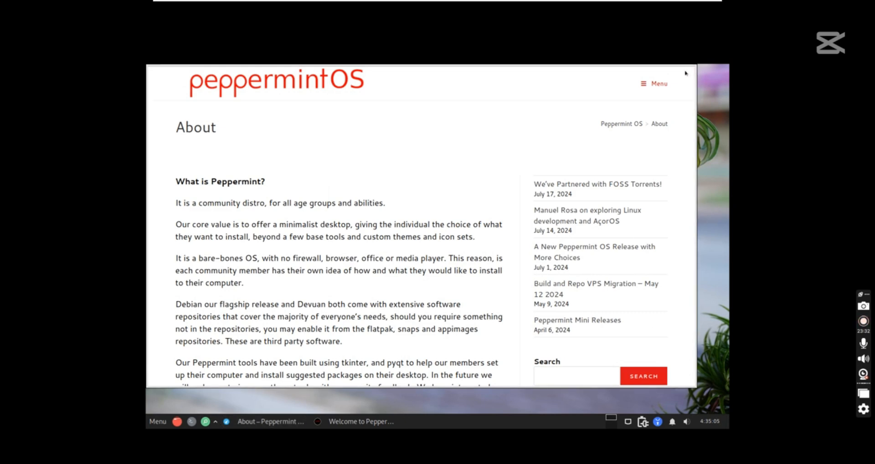
left_click(380, 376)
left_click(349, 424)
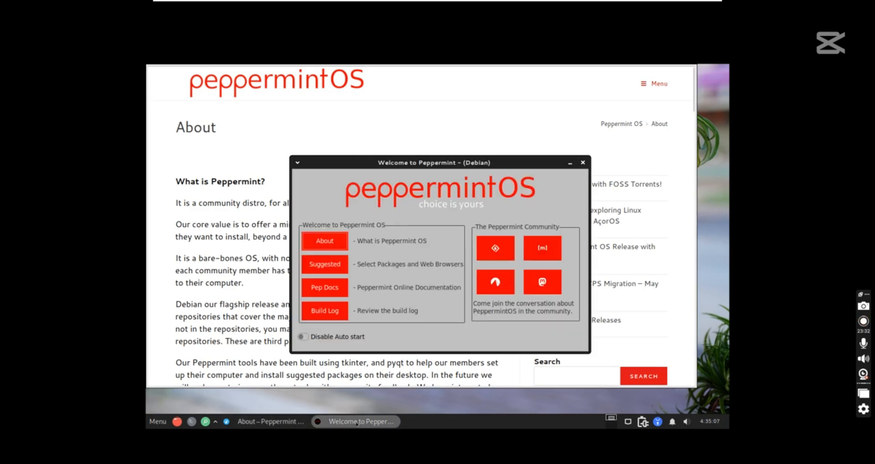
left_click(276, 424)
Close the Welcome window and the About page, then toggle VMware full screen off and on
left_click(275, 424)
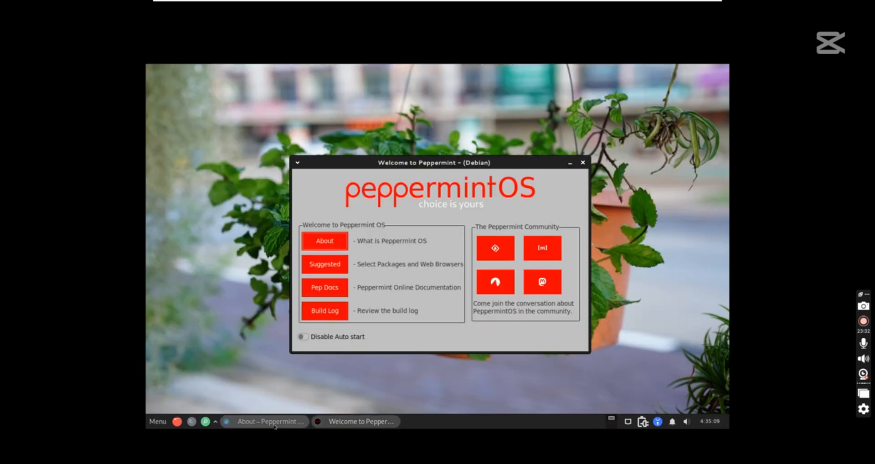
left_click(582, 163)
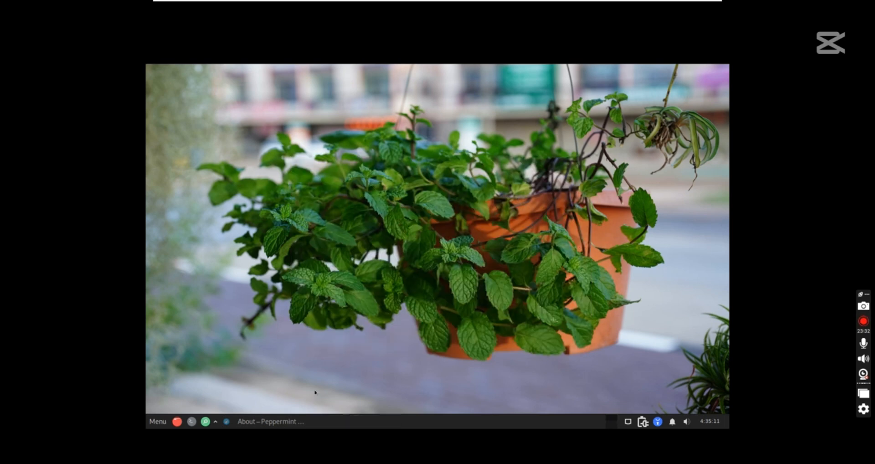
left_click(276, 419)
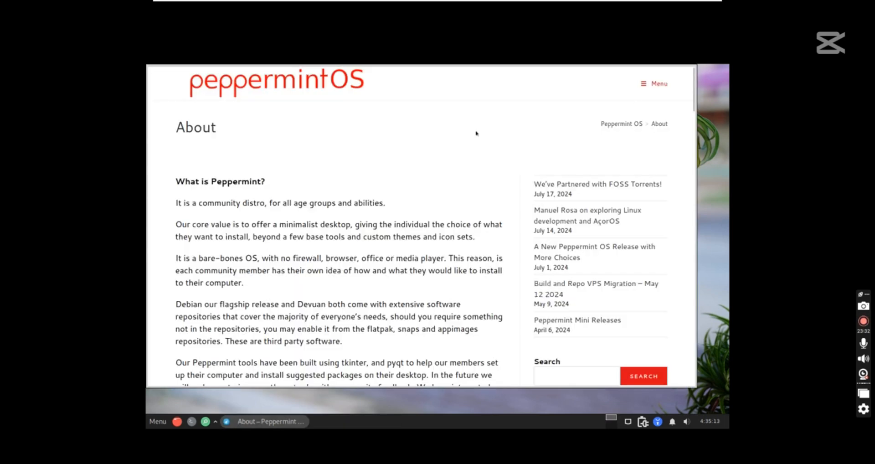
right_click(290, 420)
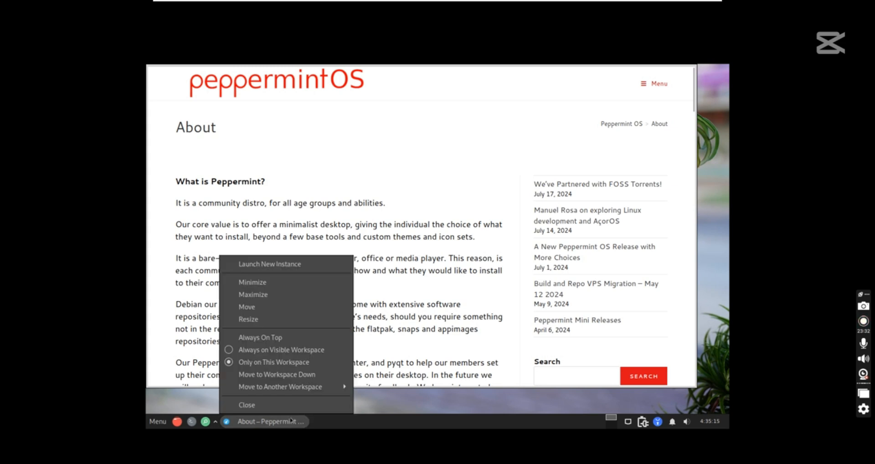
left_click(247, 405)
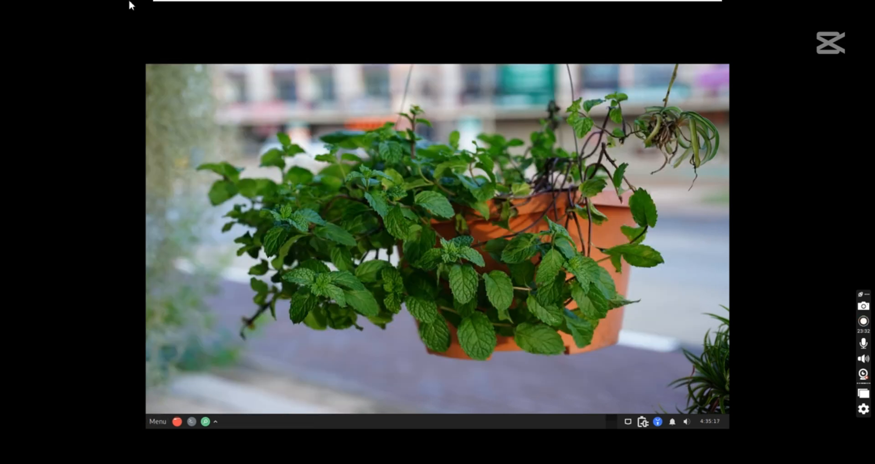
left_click(268, 13)
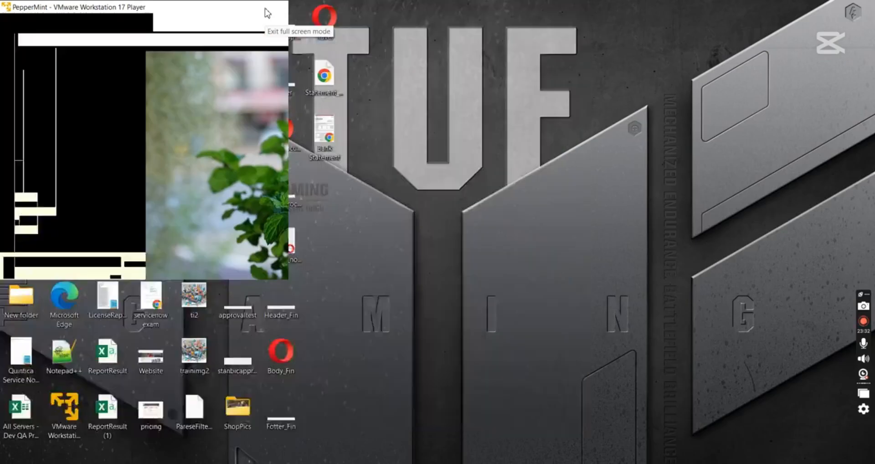
left_click(89, 19)
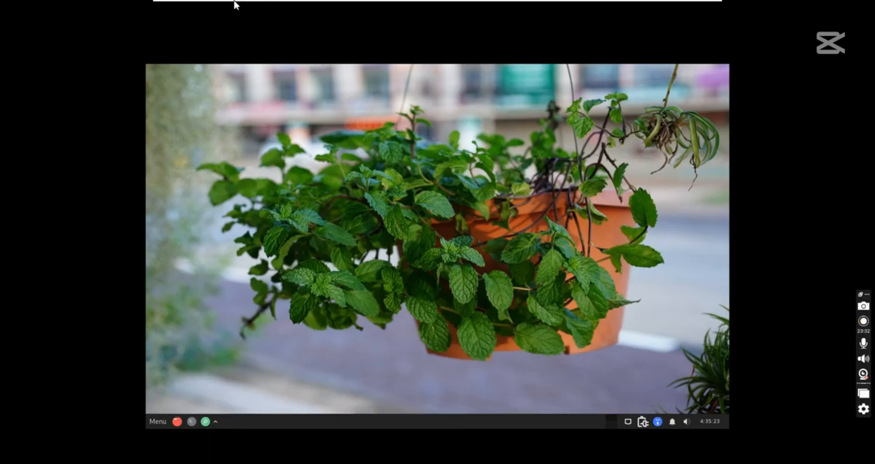
Launch Peppermint Kumo from the menu, close it, and reopen the menu to find Application Finder
left_click(157, 421)
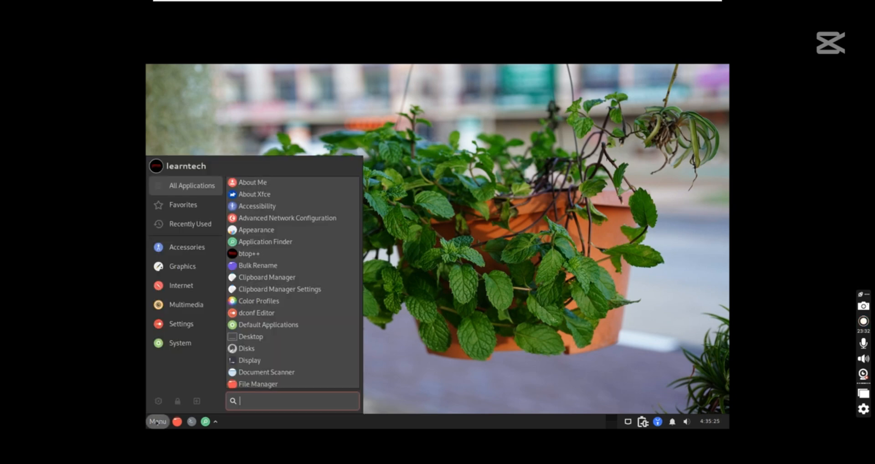
left_click(181, 324)
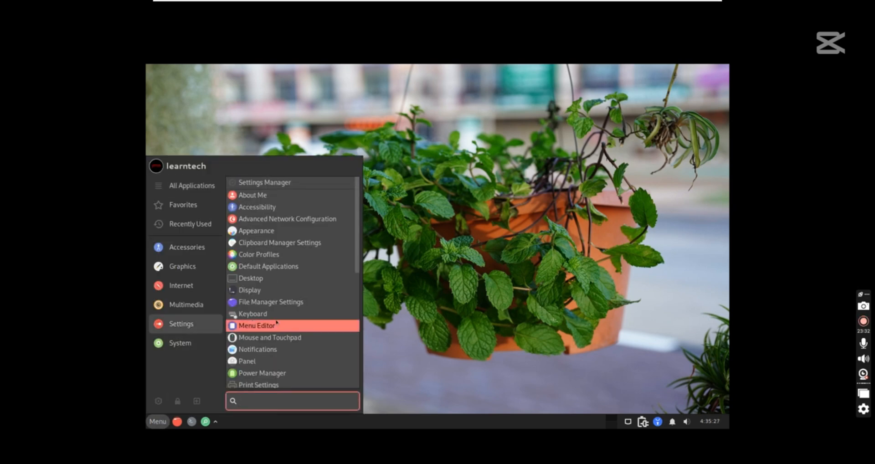
mouse_move(195, 290)
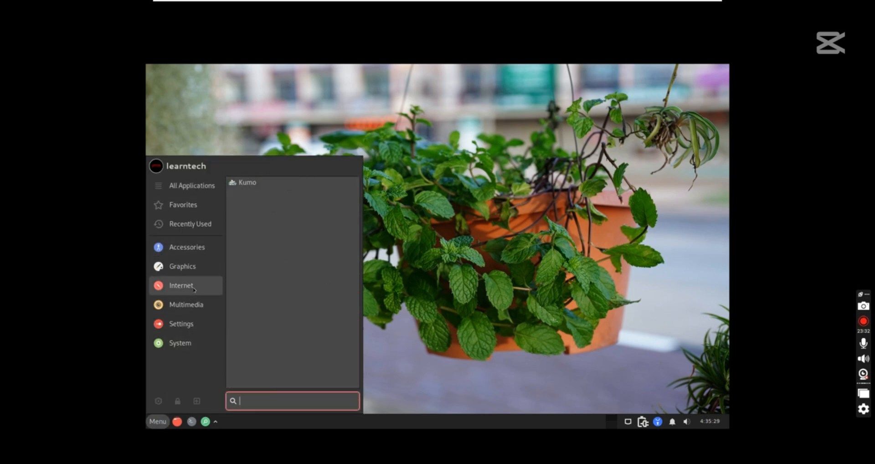
left_click(248, 183)
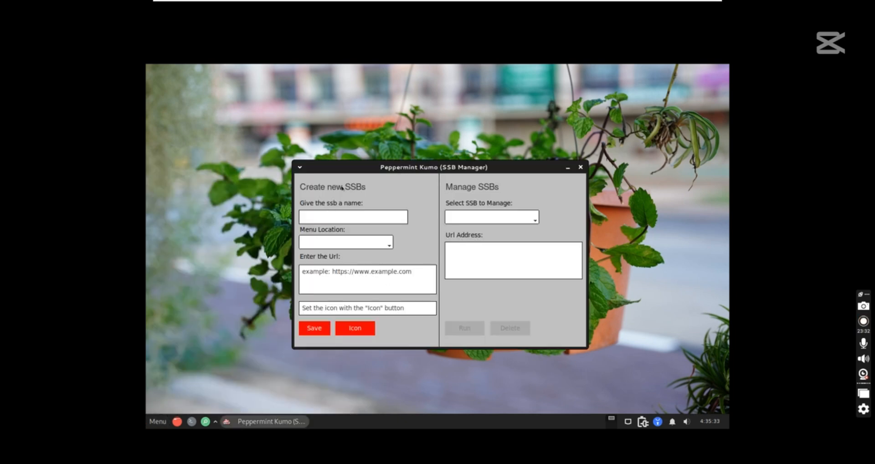
left_click(580, 167)
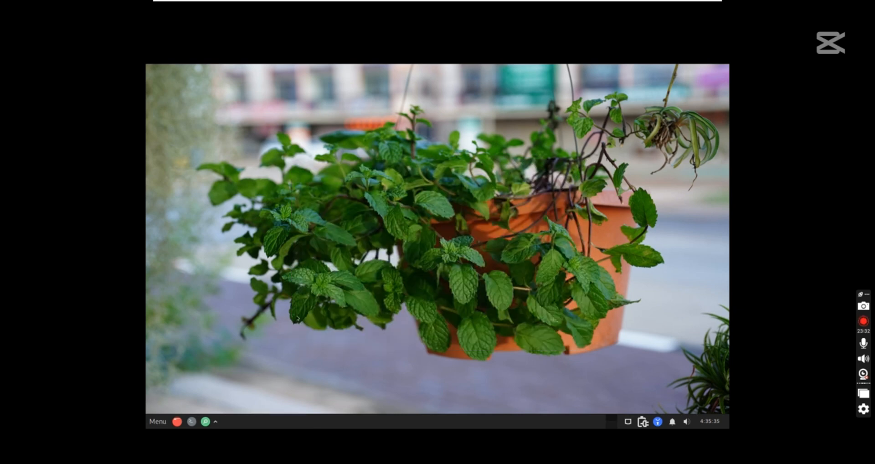
left_click(157, 421)
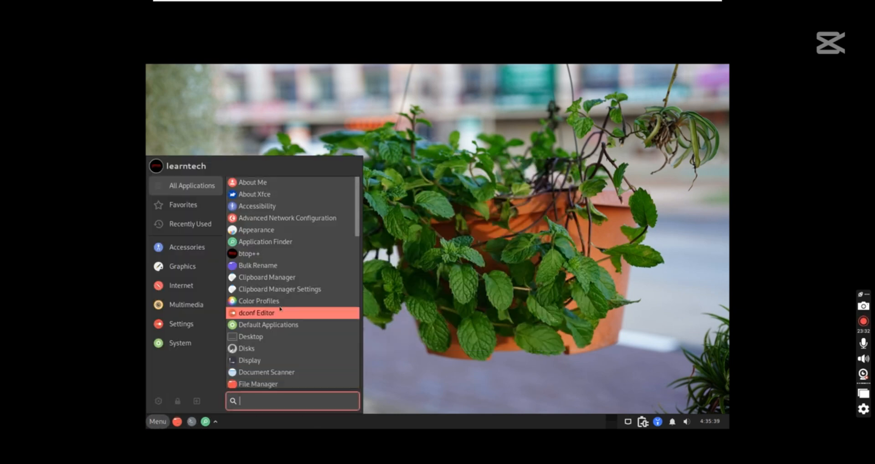
scroll(283, 310, "down", 3)
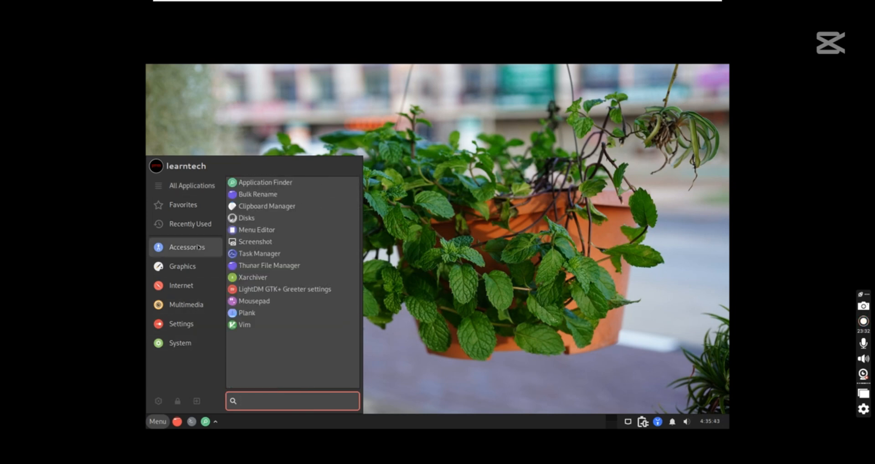
Open Application Finder, search 'libr', then clear the search to list all applications
left_click(292, 183)
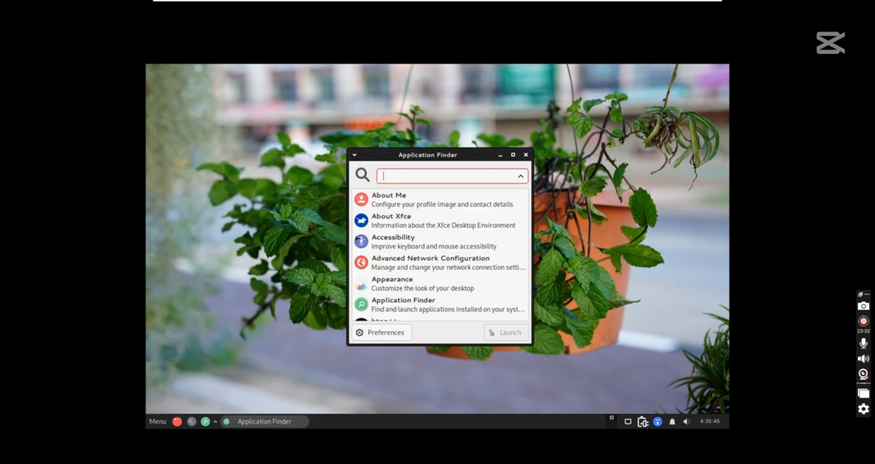
scroll(455, 225, "down", 5)
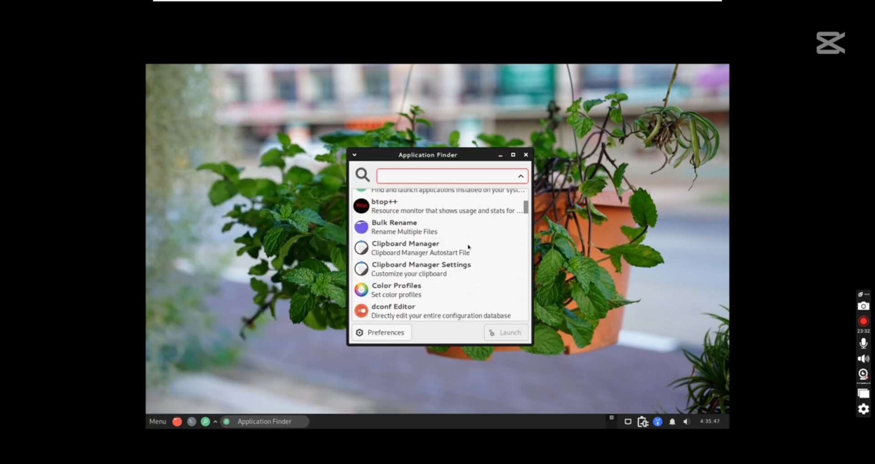
scroll(467, 246, "up", 5)
type("li")
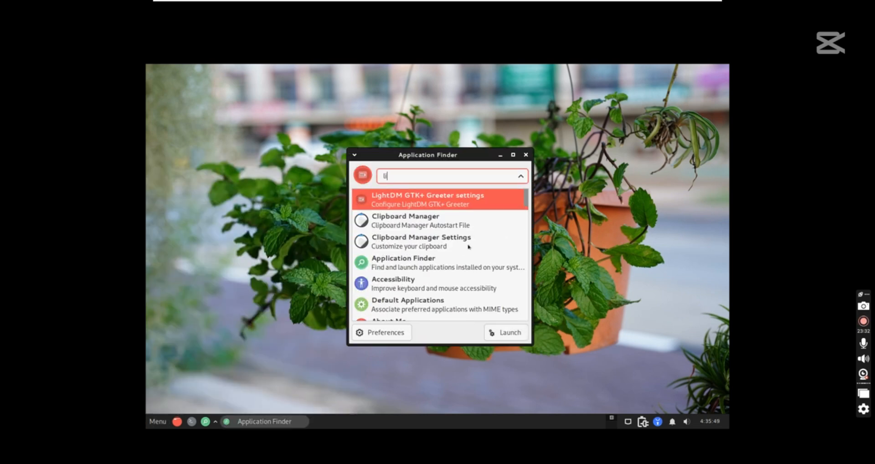
type("b")
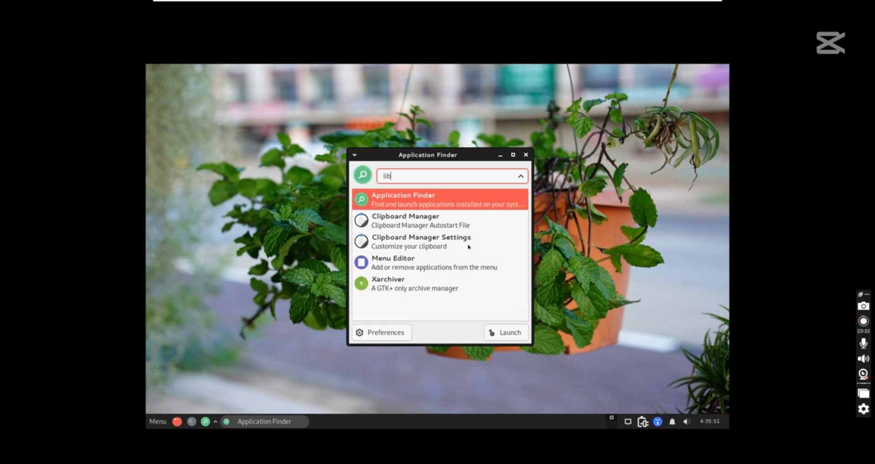
type("r")
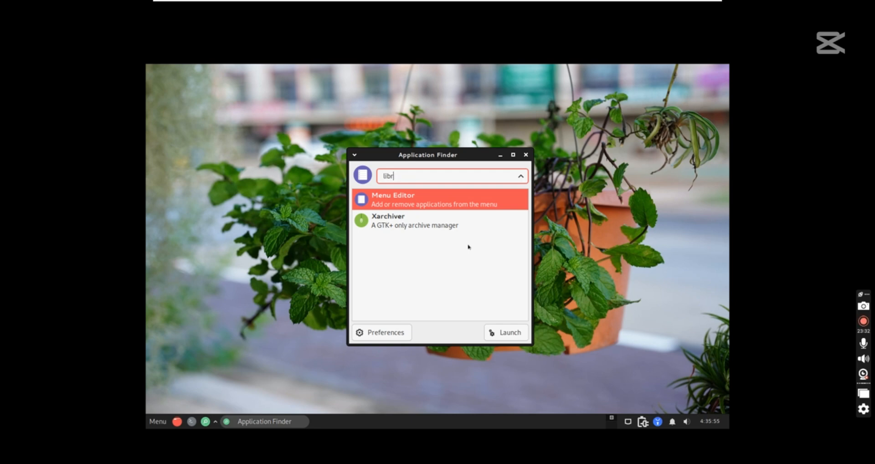
key("BackSpace")
key("BackSpace")
key("BackSpace")
key("BackSpace")
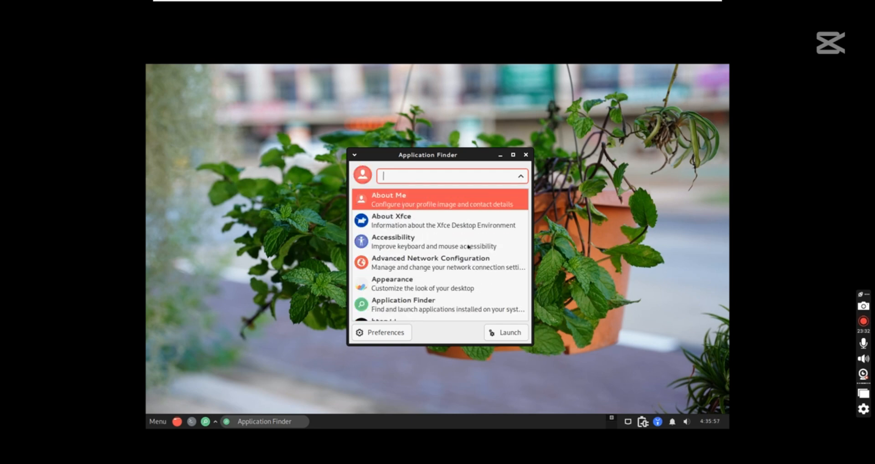
Add the Artifex Software A98 ICC Profile to the virtual monitor in Color Profiles
left_click(526, 155)
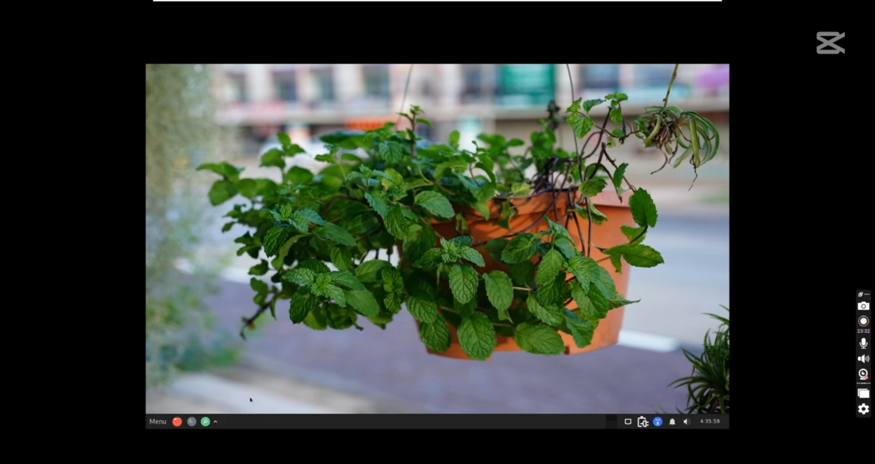
left_click(170, 422)
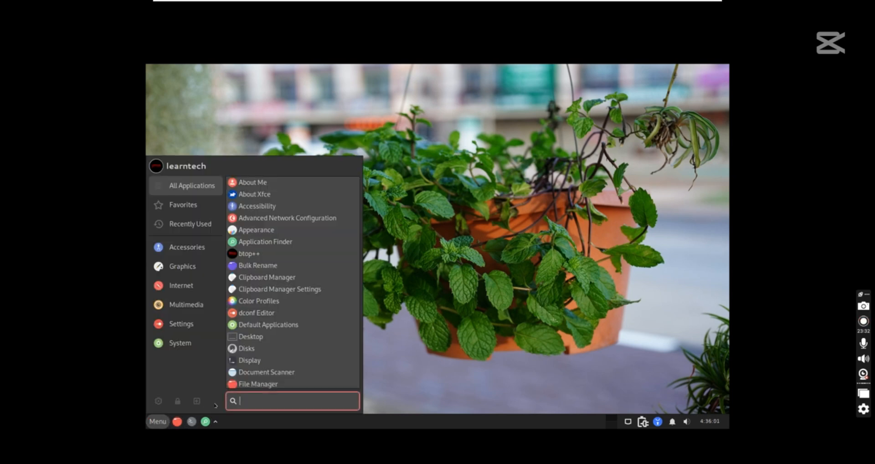
left_click(271, 302)
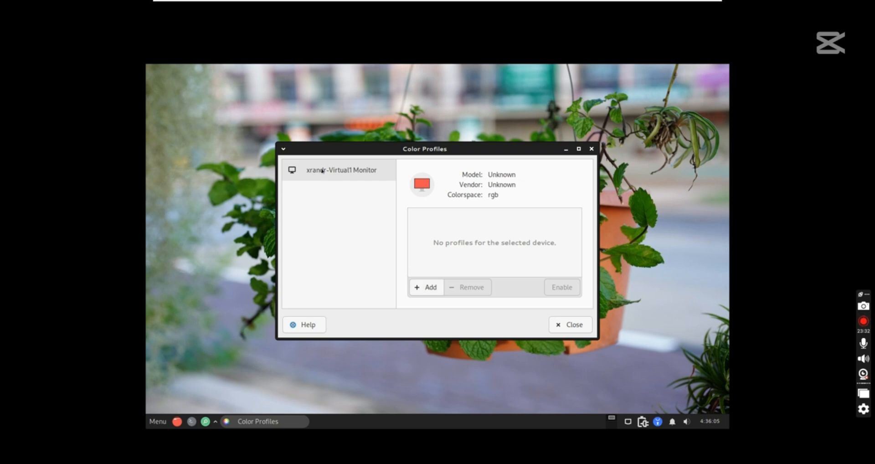
left_click(427, 287)
key("Down")
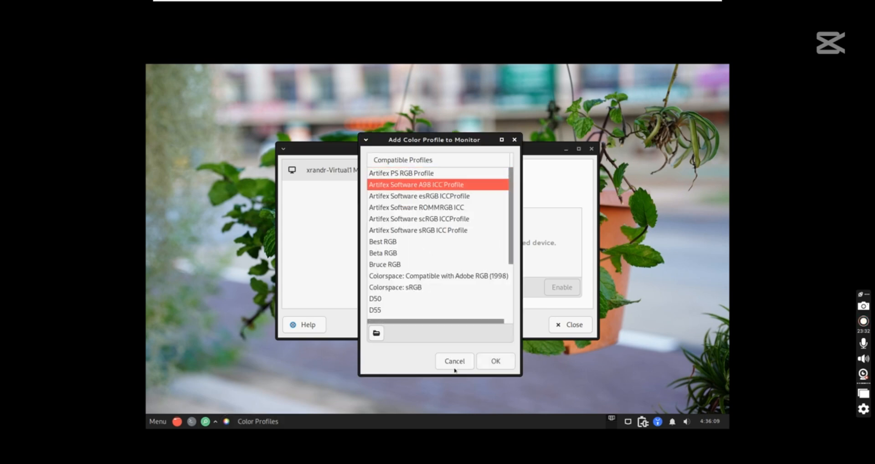
left_click(486, 363)
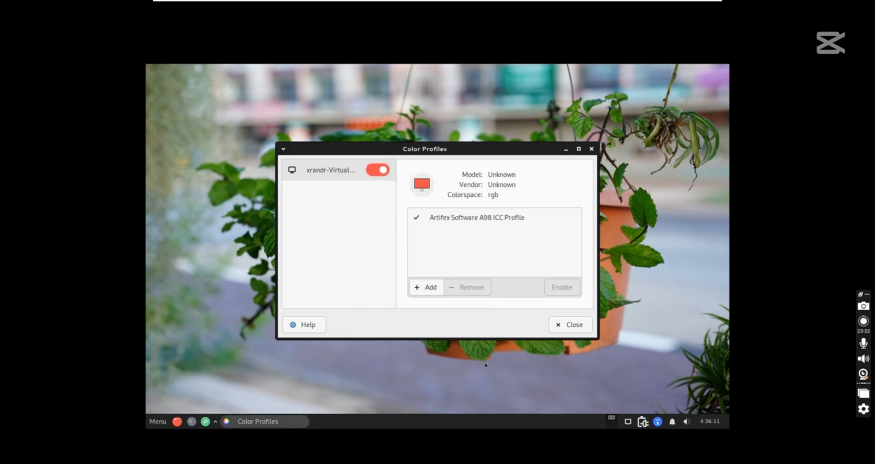
Enable the Artifex profile, toggle the monitor's colour management off and on, then close the window
left_click(418, 219)
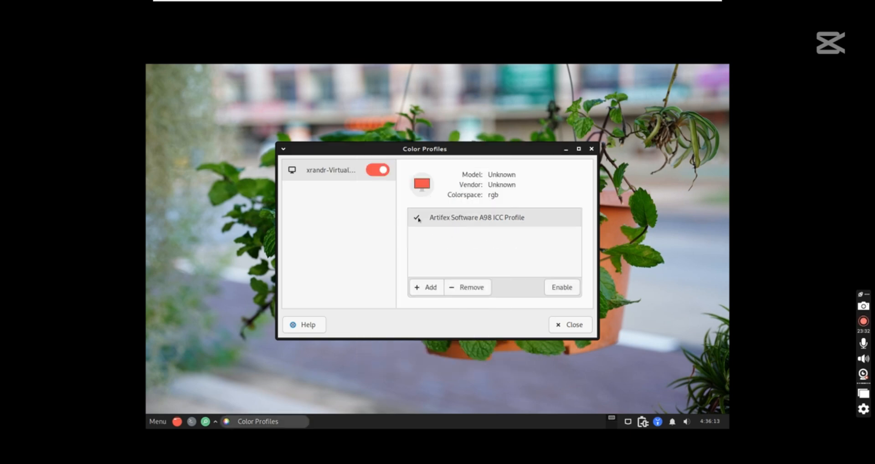
left_click(551, 286)
left_click(380, 171)
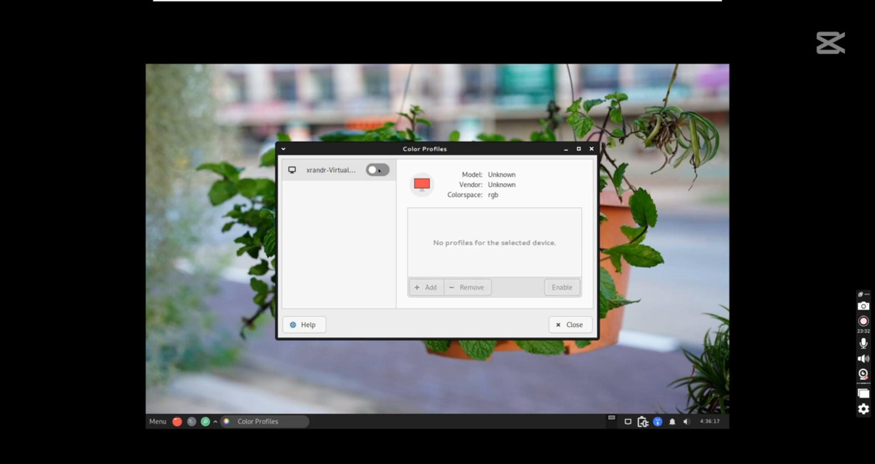
left_click(379, 171)
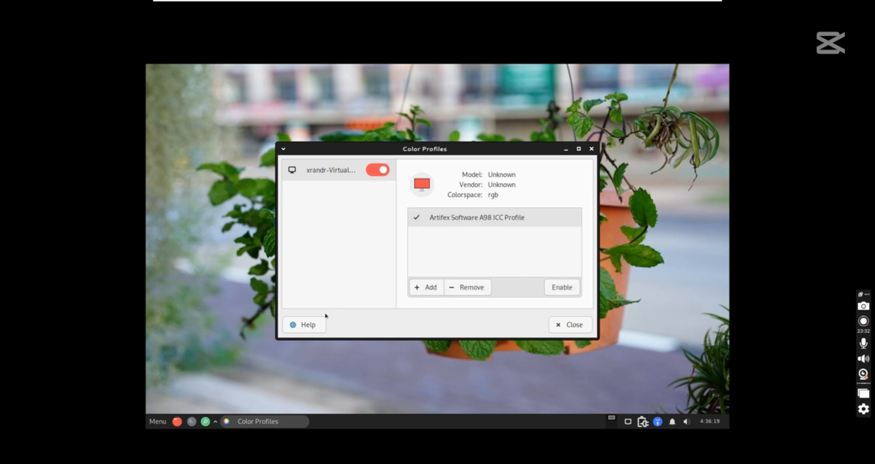
left_click(570, 325)
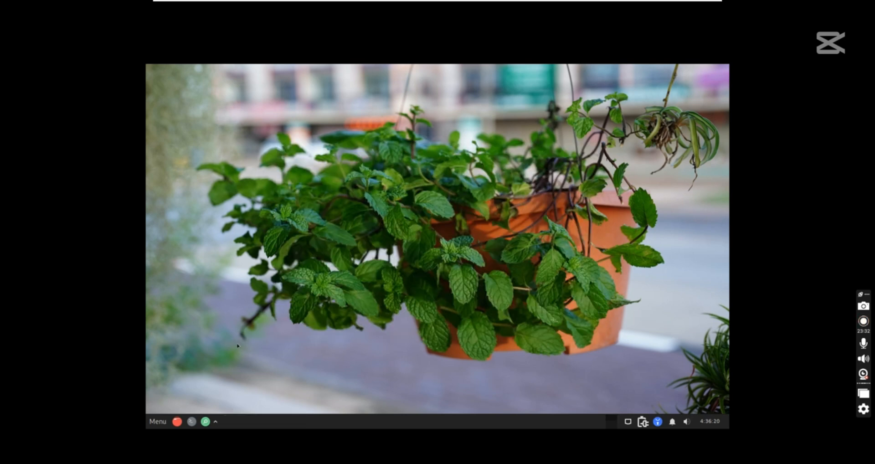
In Appearance, try the Marwaita Dark Debian and then Marwaita Dark Peppermint styles
left_click(158, 422)
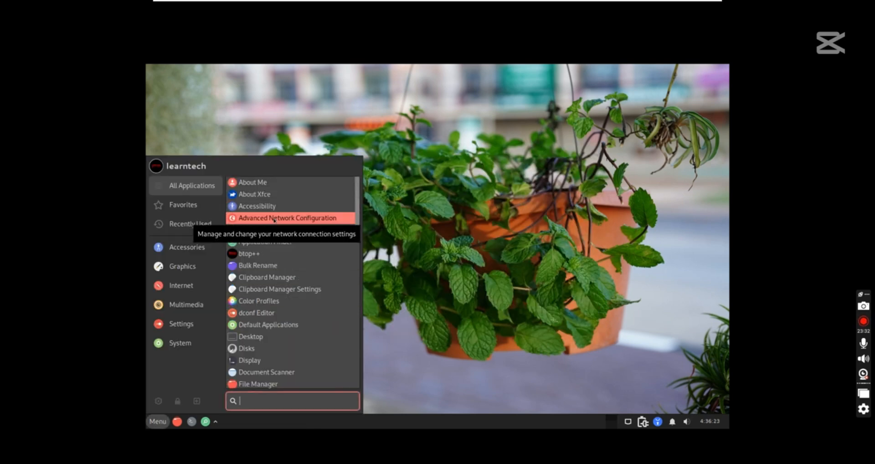
left_click(251, 229)
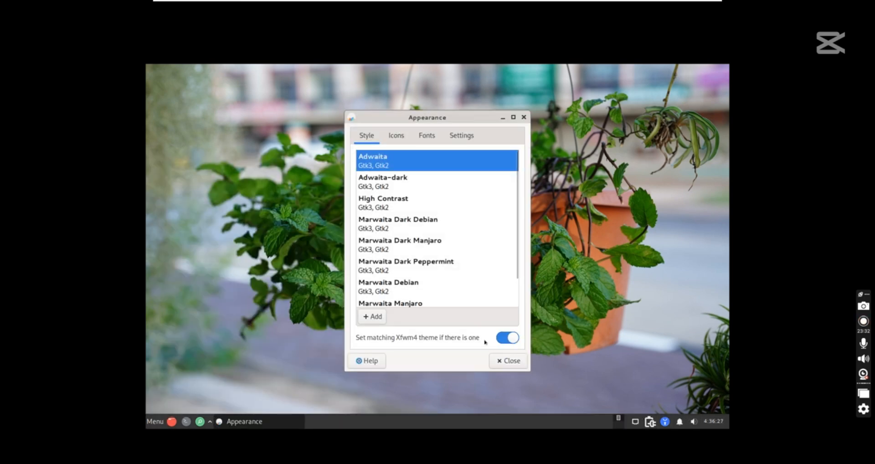
left_click(402, 217)
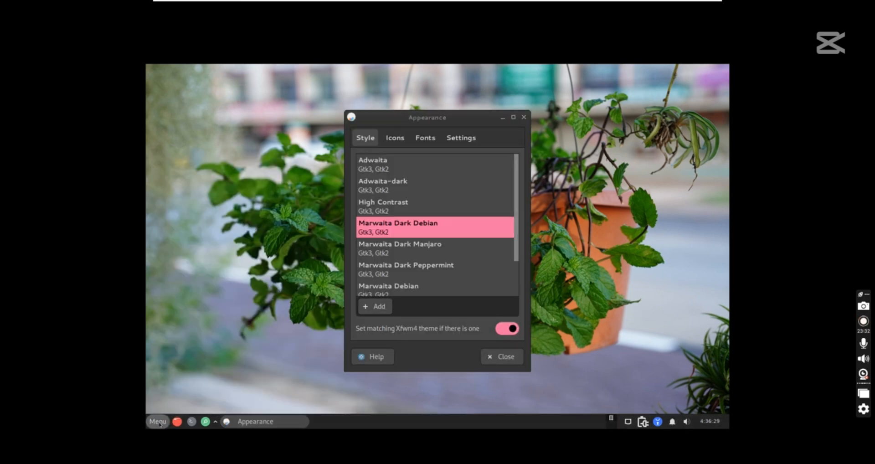
left_click(158, 421)
left_click(158, 421)
left_click(431, 269)
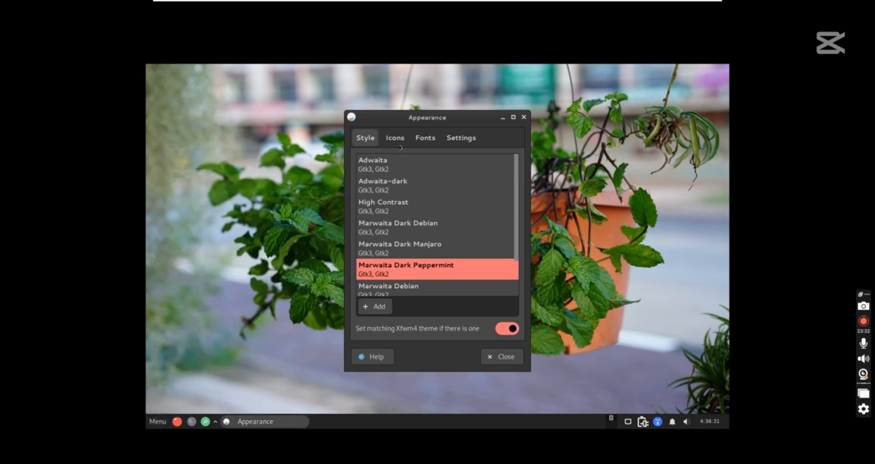
Apply the Tela circle blue icon theme and preview it in the applications menu
left_click(394, 138)
left_click(408, 195)
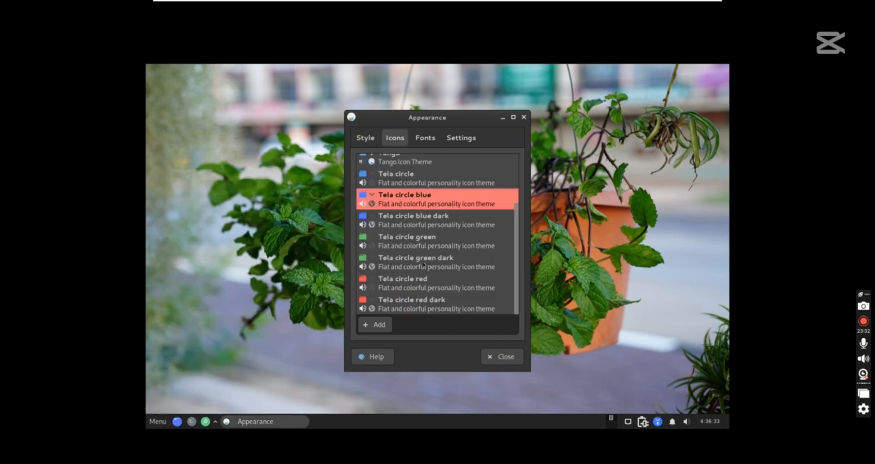
left_click(158, 422)
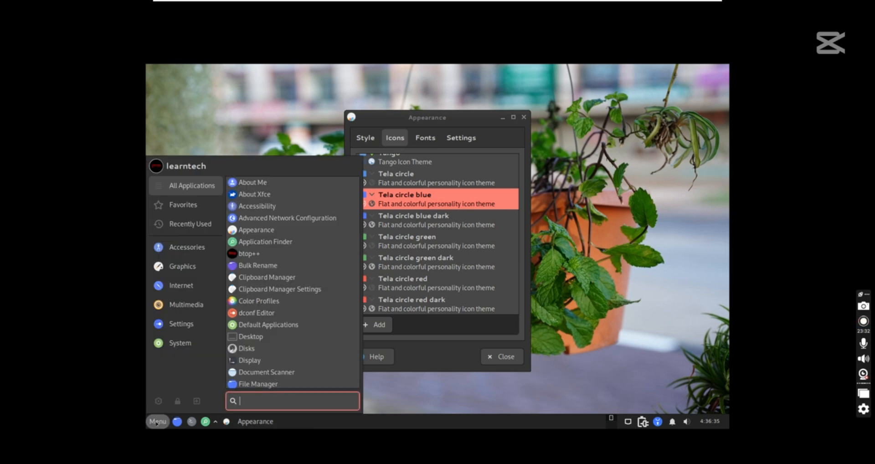
left_click(157, 422)
Compare Marwaita Manjaro and Debian styles, settling on Marwaita Peppermint
left_click(367, 138)
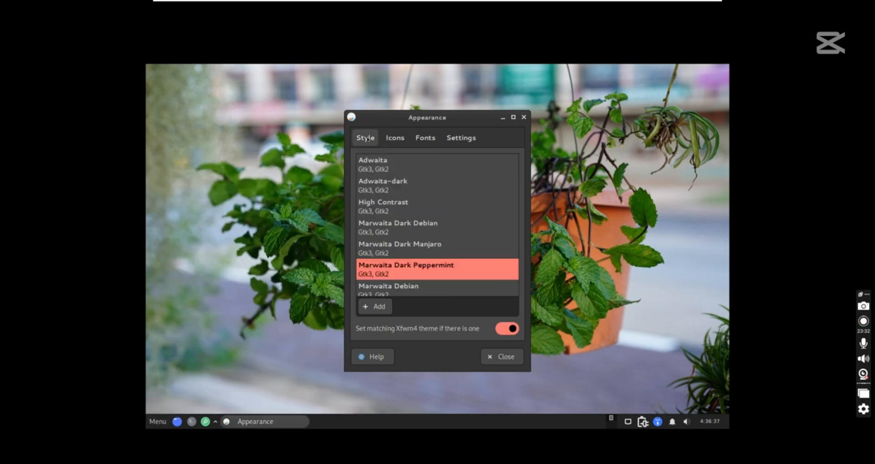
scroll(395, 273, "down", 2)
left_click(394, 287)
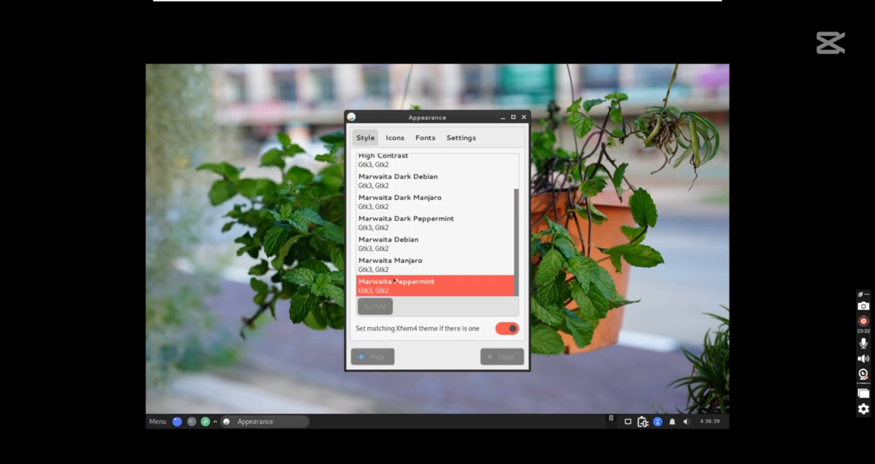
left_click(375, 265)
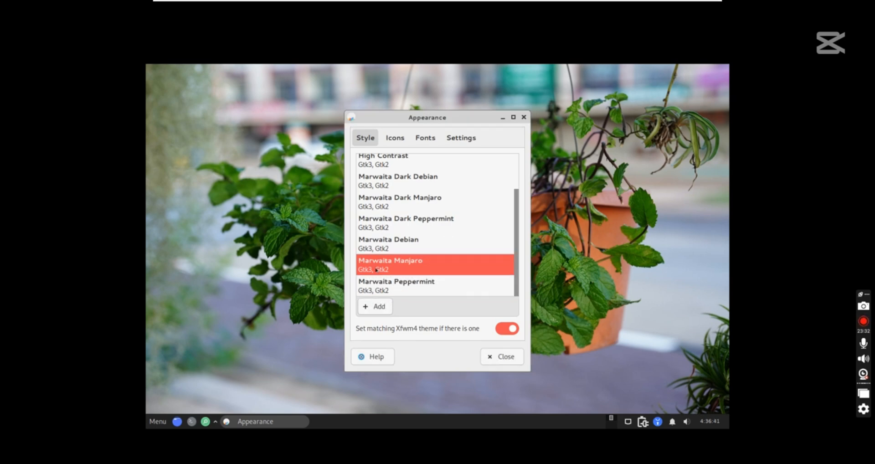
left_click(389, 248)
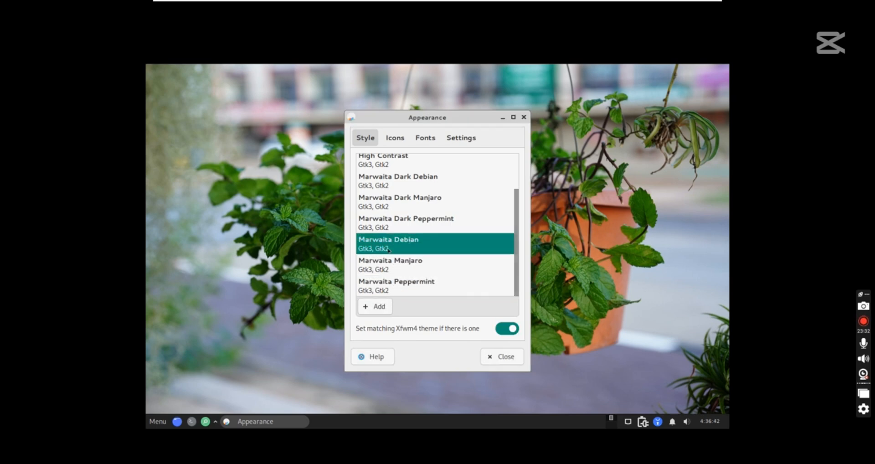
left_click(401, 292)
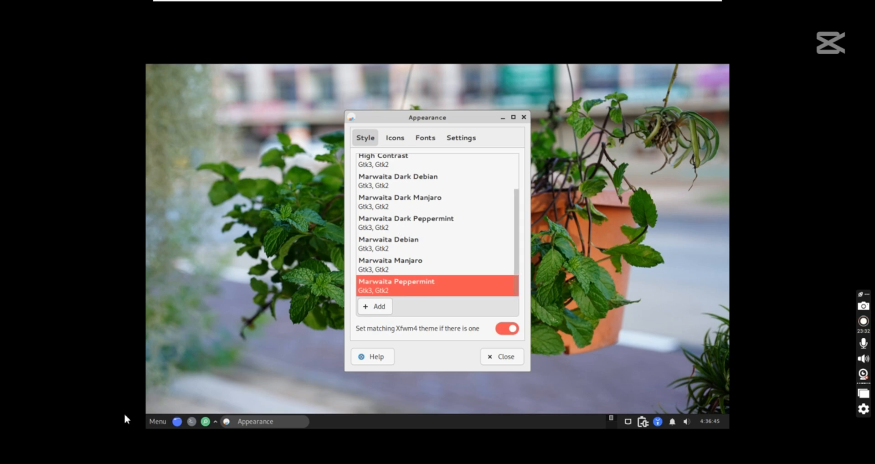
left_click(158, 421)
left_click(502, 356)
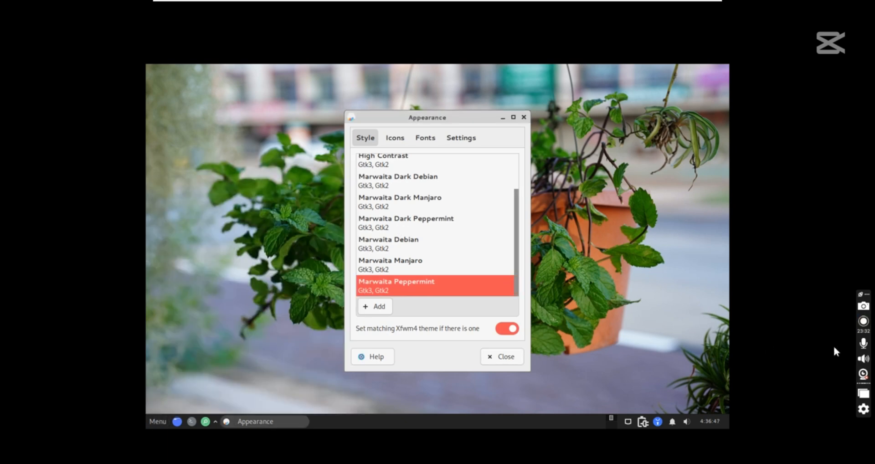